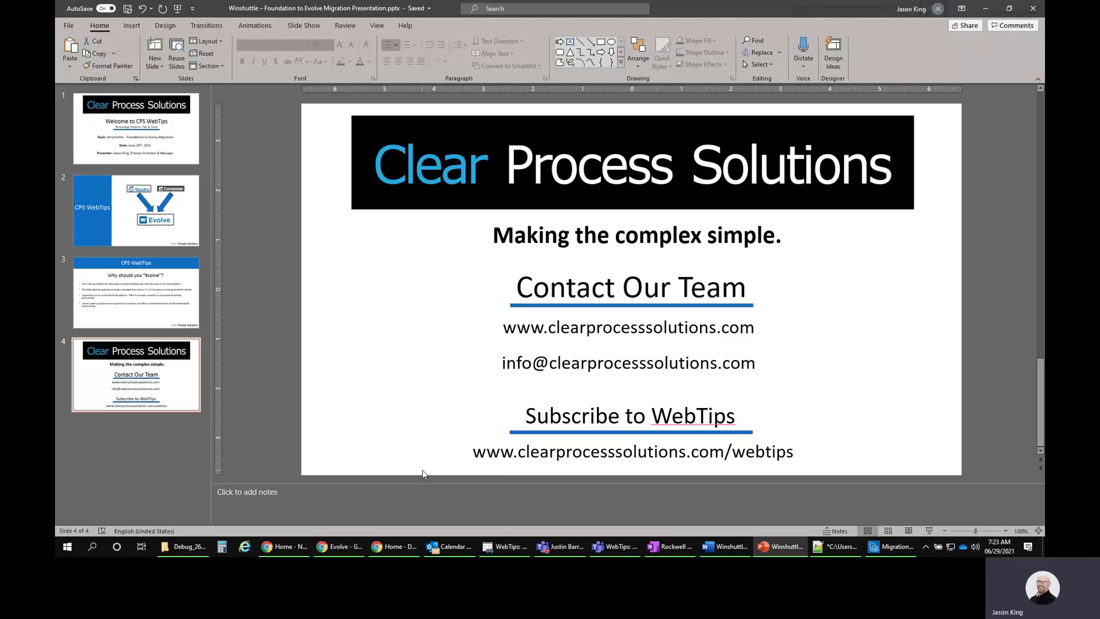
# Show the final slide 4, Contact Our Team, with the contact and WebTips subscription details
pyautogui.moveTo(338, 551)
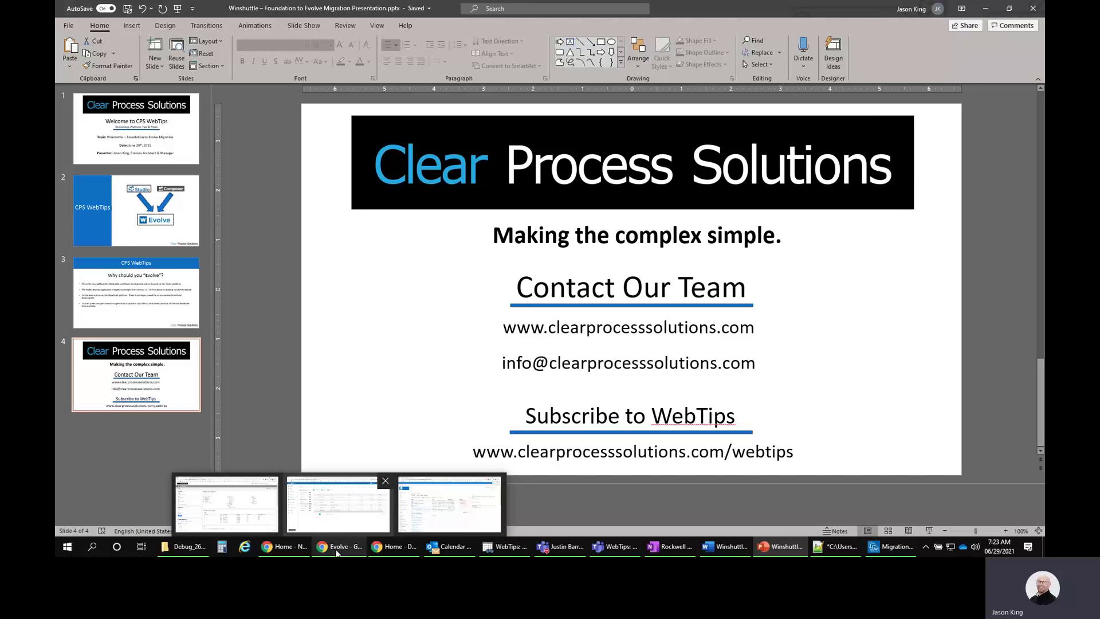
# Switch to the New Bill of Material Request solution in Composer and view its summary
pyautogui.click(398, 549)
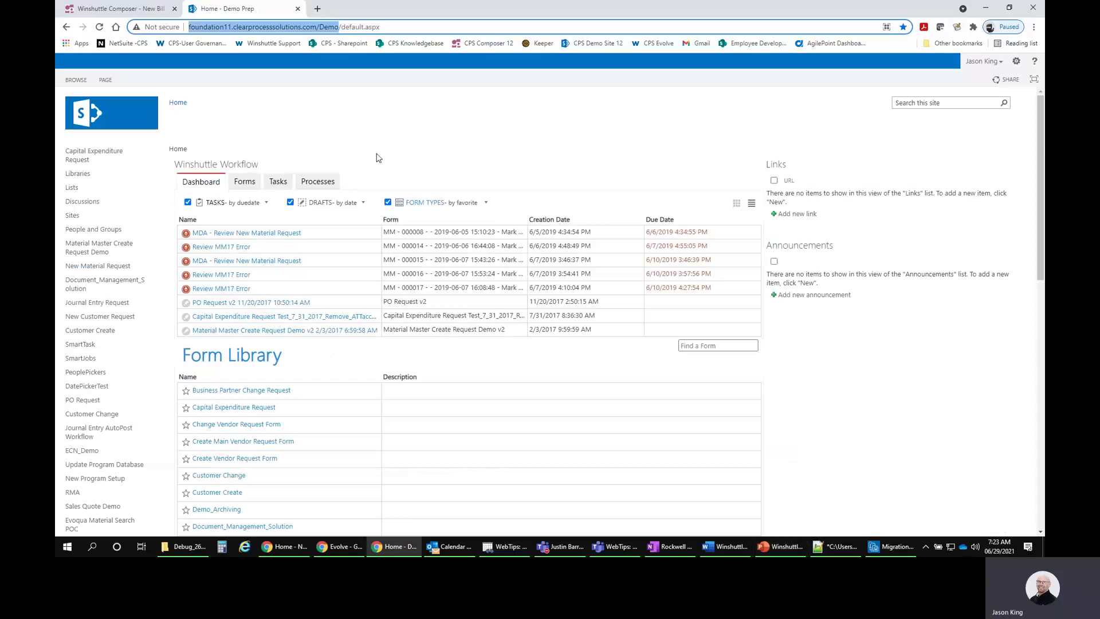
pyautogui.click(132, 12)
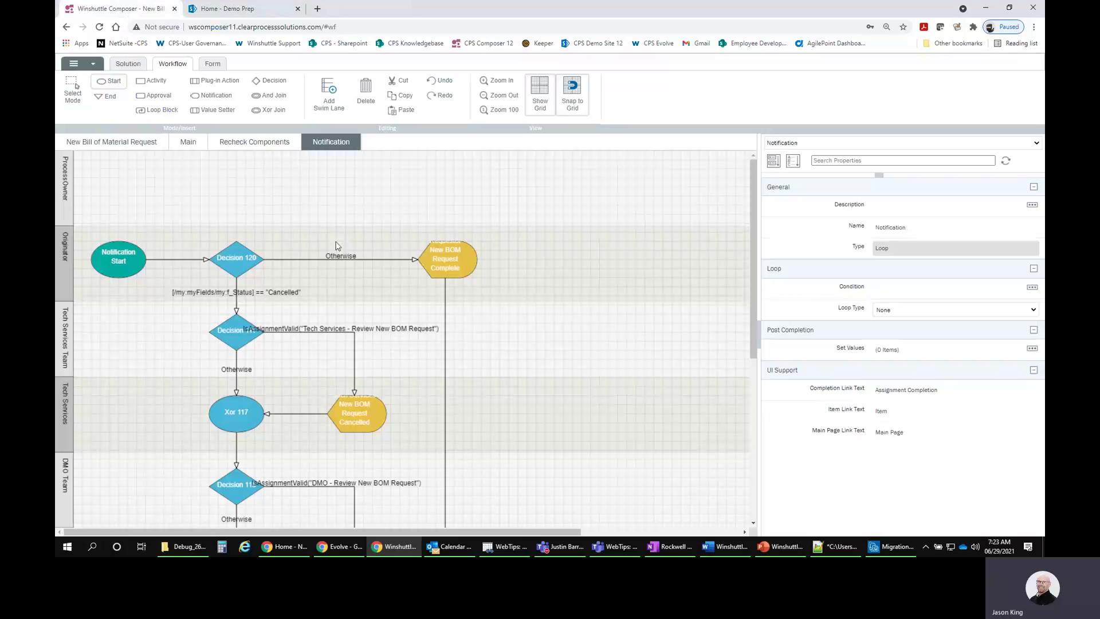
pyautogui.click(127, 64)
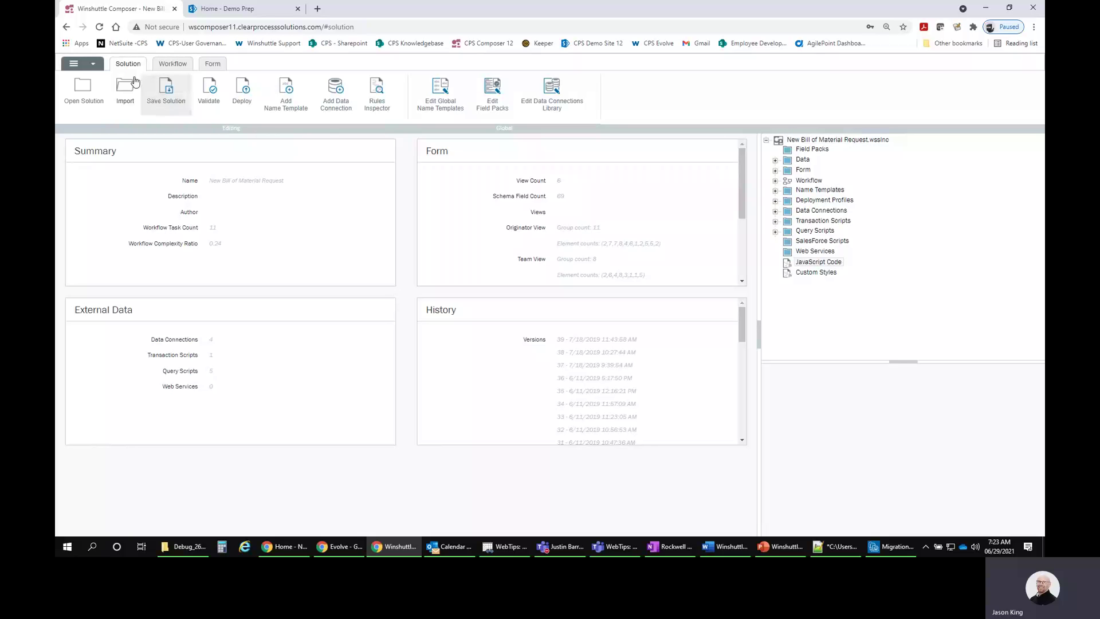
# Review the New Bill of Material Request, Main loop, Recheck Components and Notification workflows
pyautogui.click(172, 63)
pyautogui.scroll(-5, 453, 298)
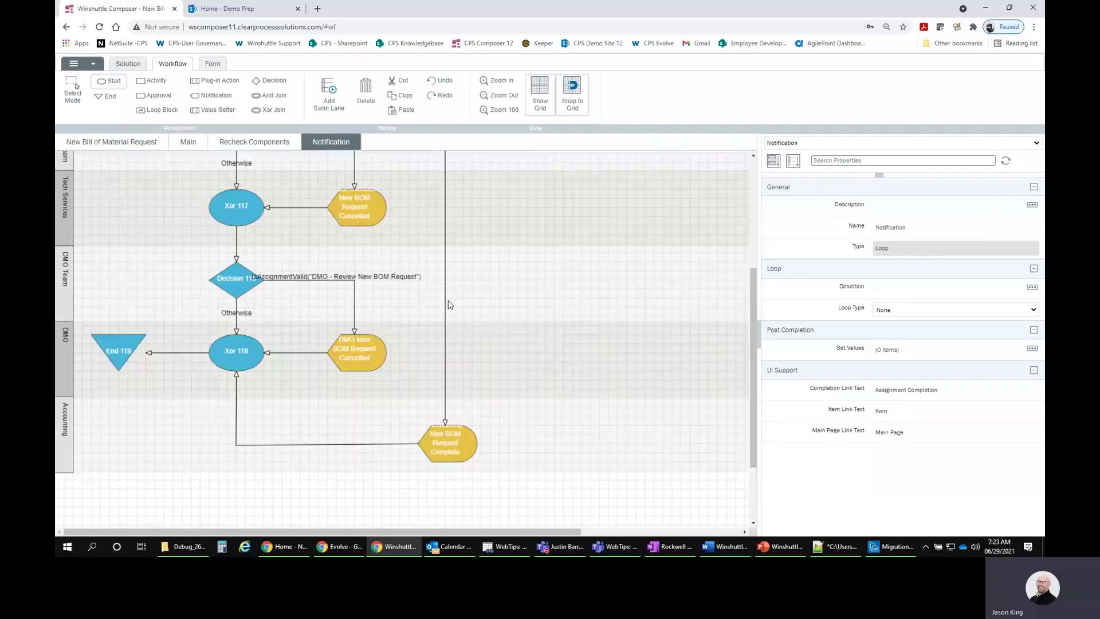
pyautogui.scroll(5, 343, 258)
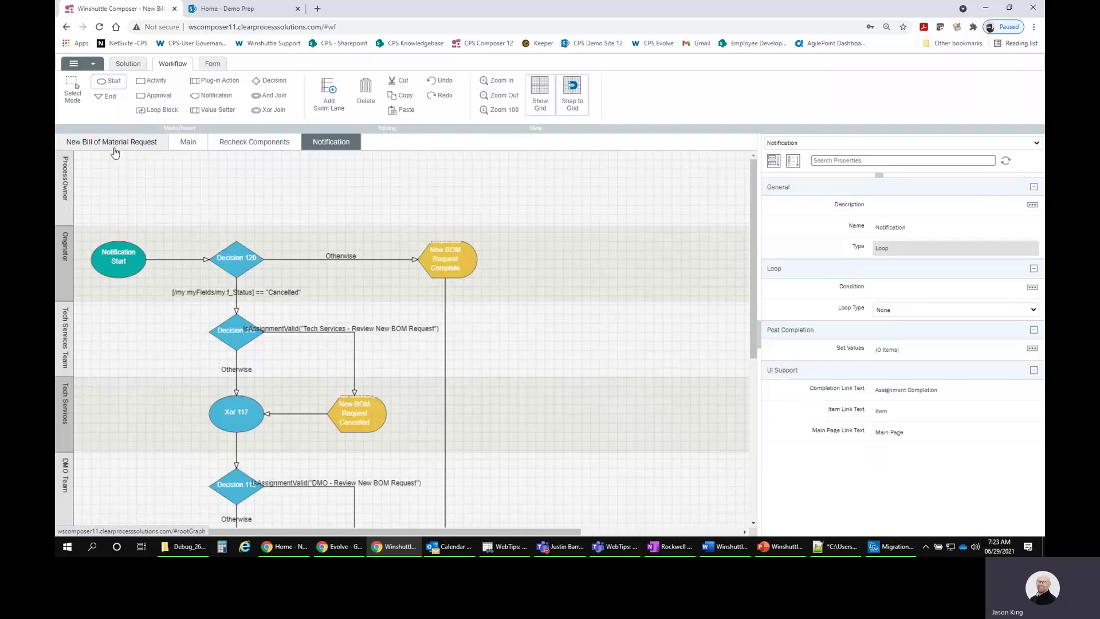
pyautogui.click(114, 146)
pyautogui.click(198, 141)
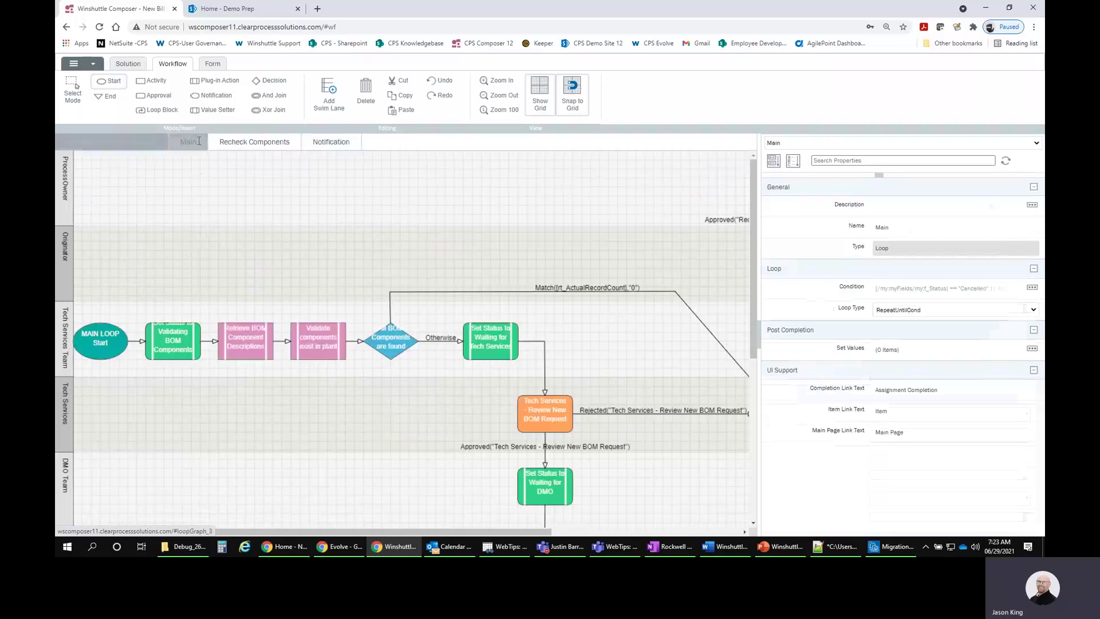
pyautogui.click(254, 142)
pyautogui.click(331, 142)
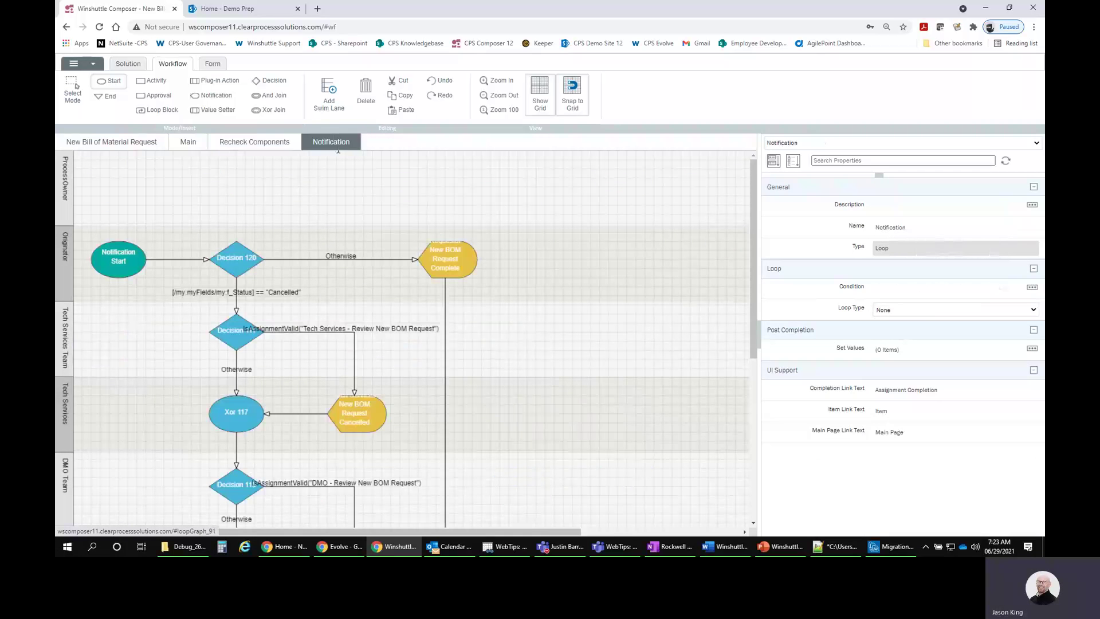
# Browse the Team View and Tech Services View forms, ending on the Originator View
pyautogui.click(213, 63)
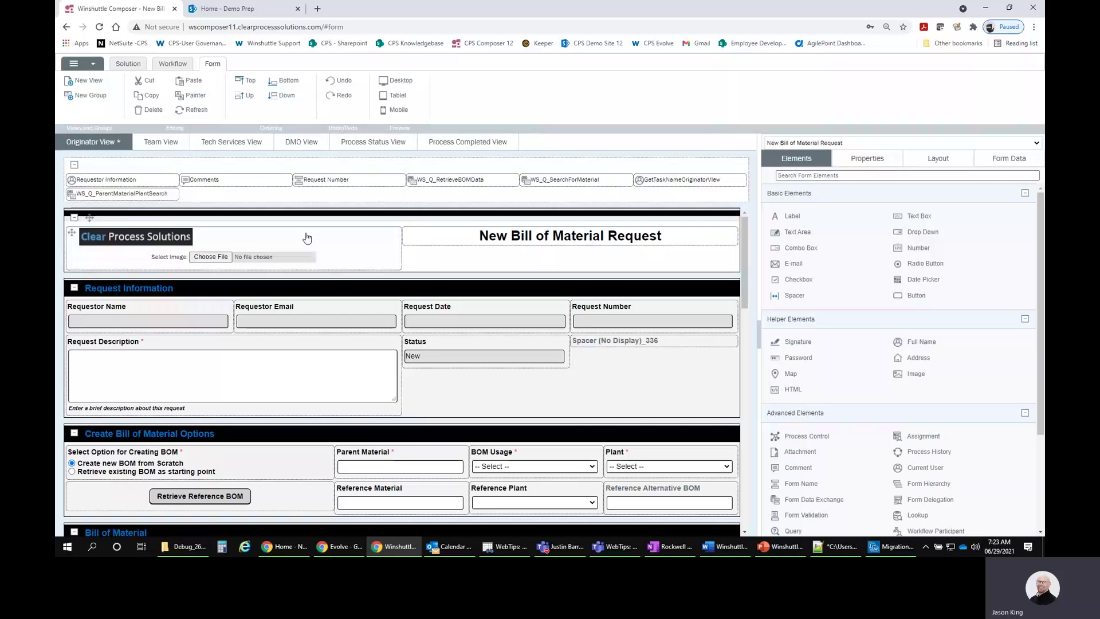
pyautogui.click(165, 144)
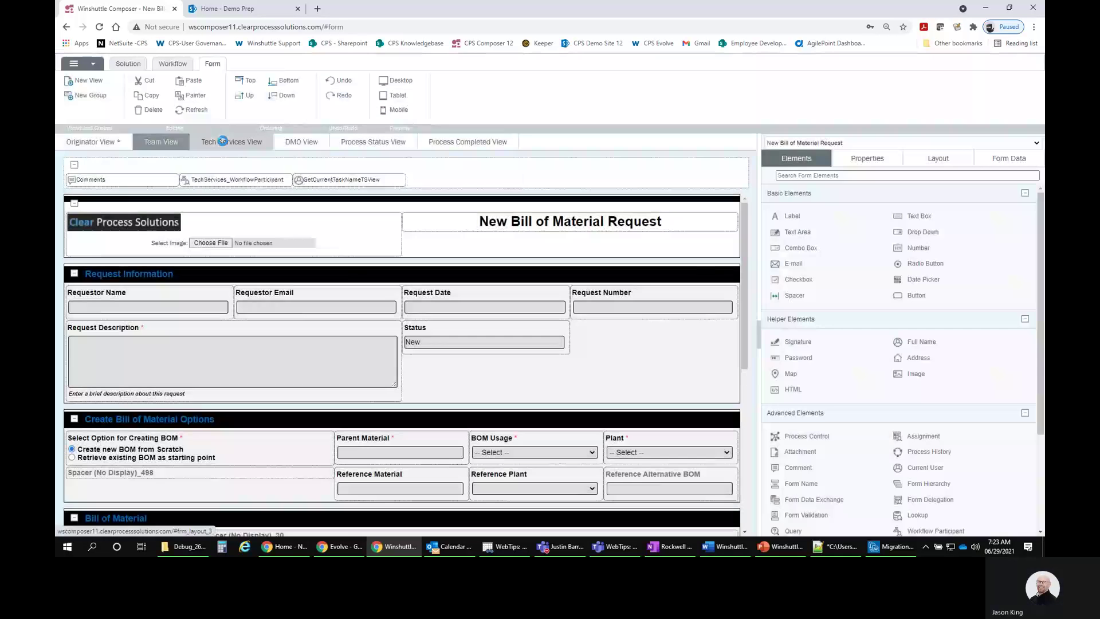
pyautogui.click(222, 141)
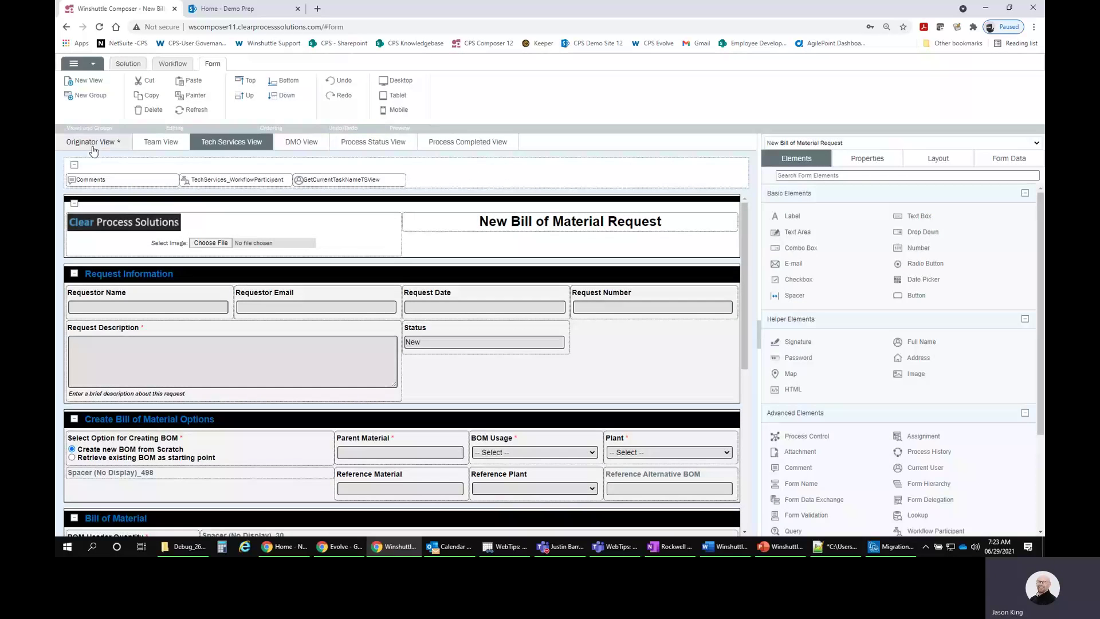
pyautogui.click(90, 141)
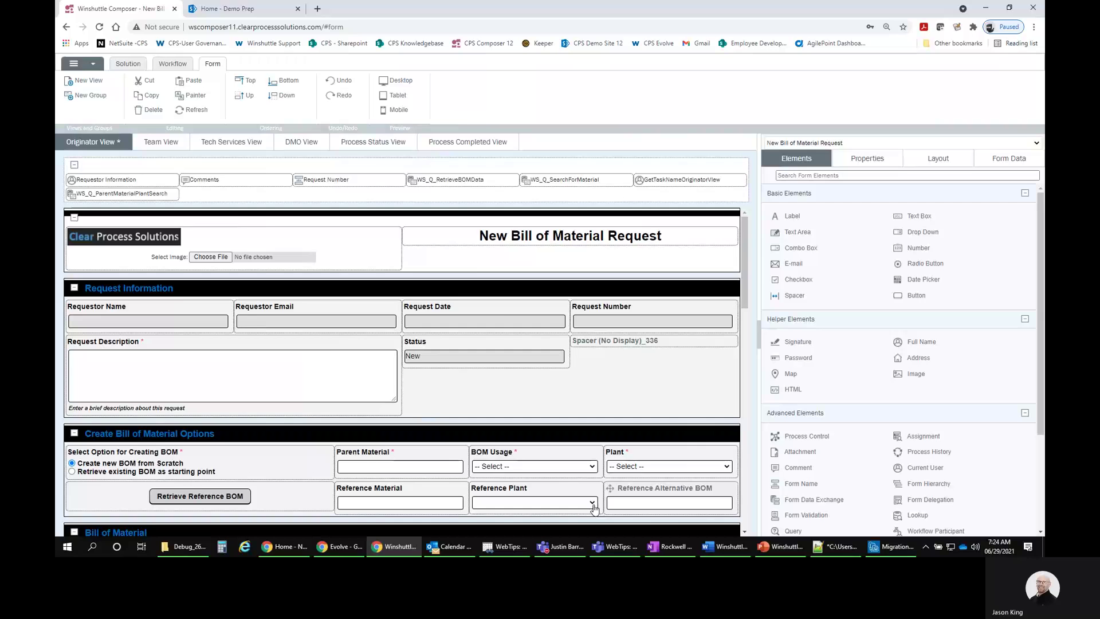
# Switch Evolve to the Migration Demo app and go to its Solutions page
pyautogui.click(339, 546)
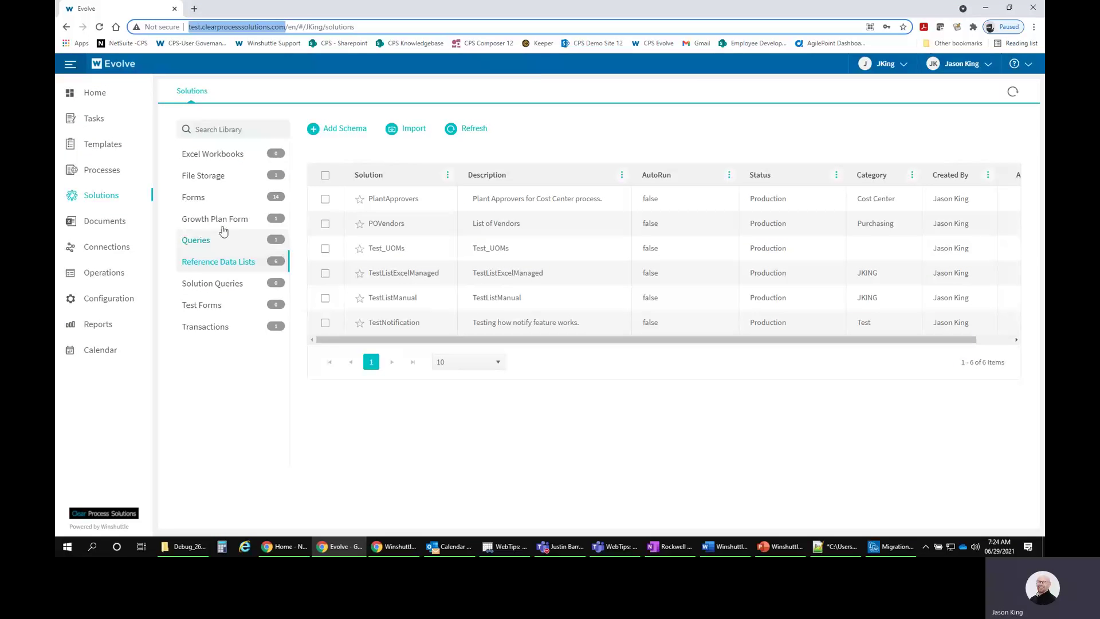
pyautogui.click(895, 71)
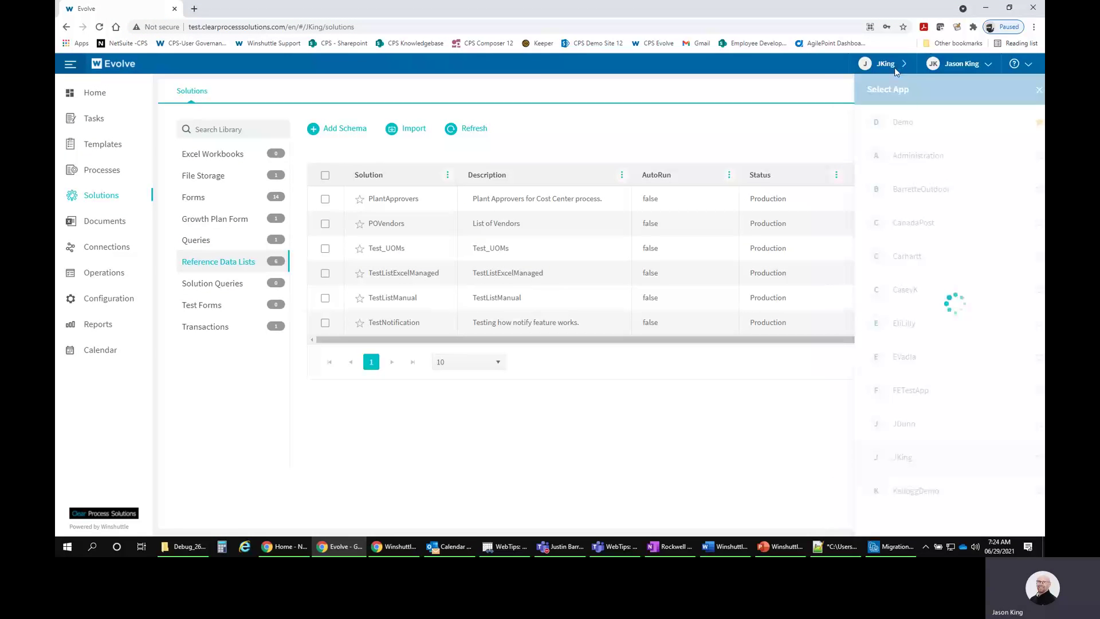
pyautogui.scroll(-3, 931, 367)
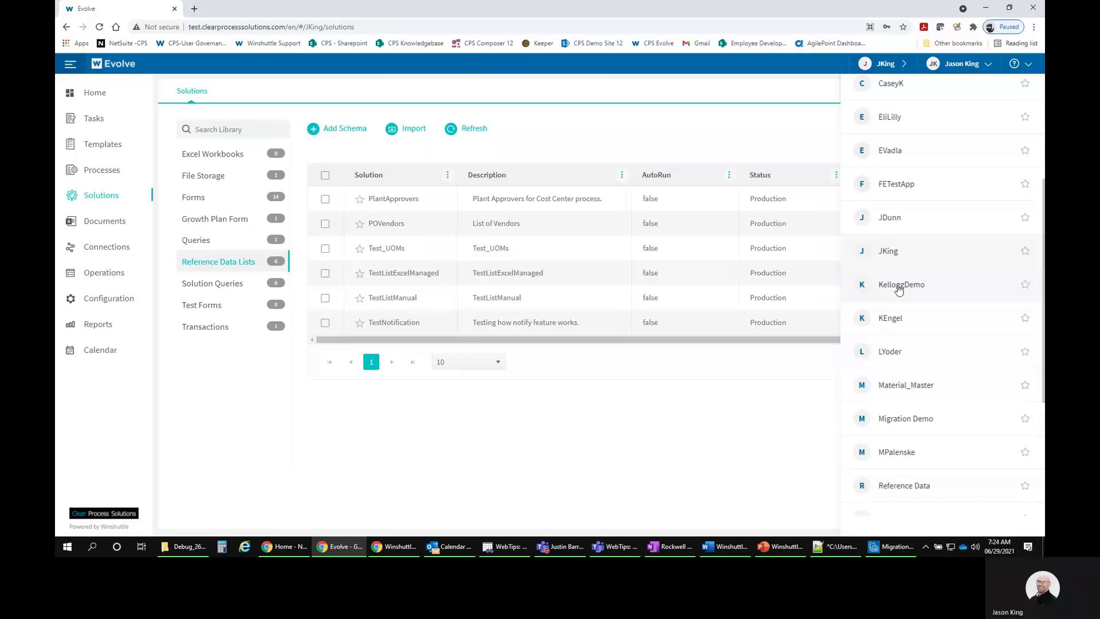
pyautogui.click(898, 421)
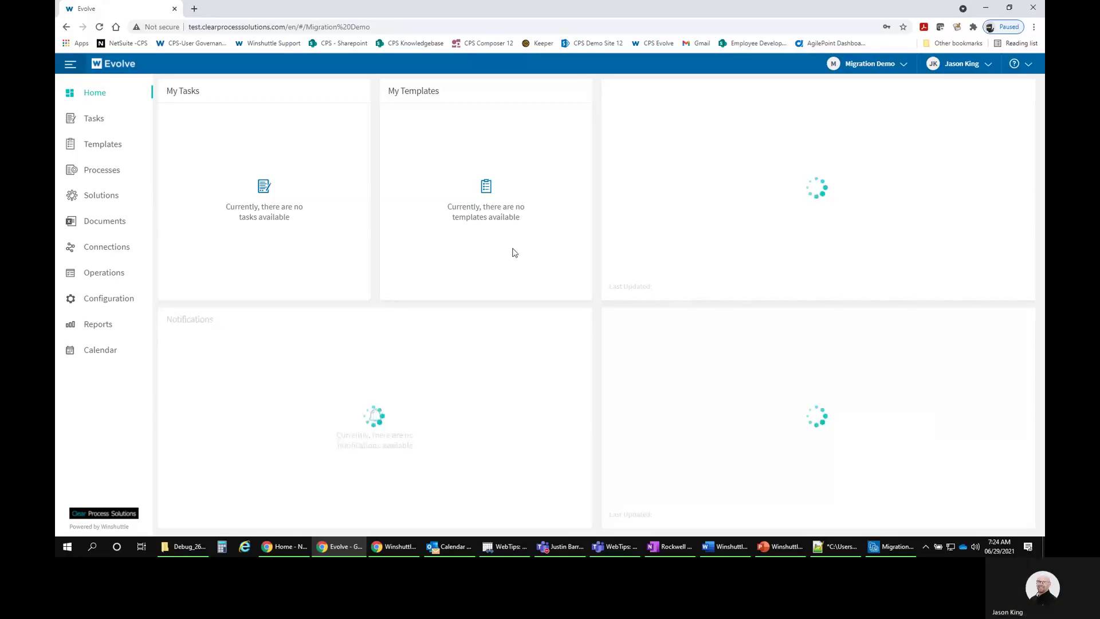
pyautogui.click(136, 195)
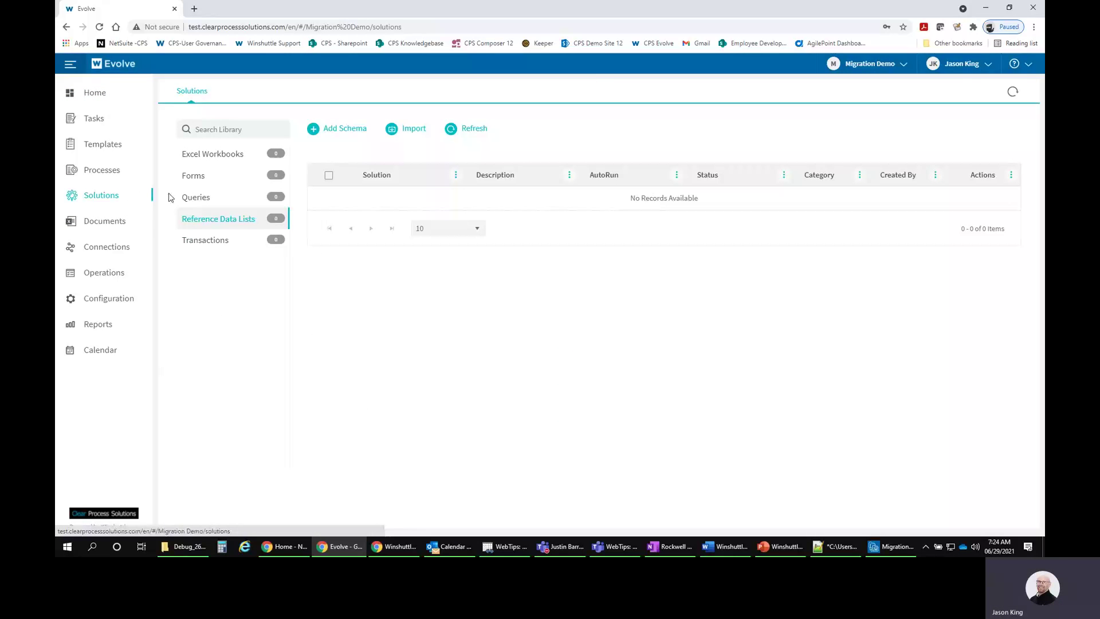
# Confirm the Forms, Transactions and Queries libraries are empty, then return to Migration Manager
pyautogui.click(201, 179)
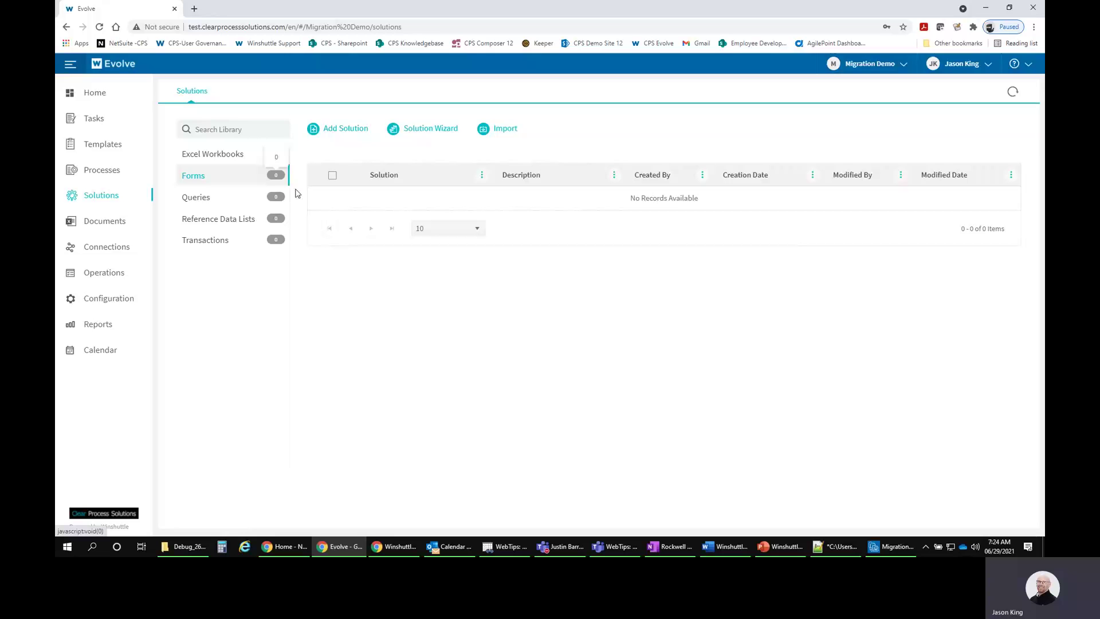
pyautogui.click(208, 245)
pyautogui.click(208, 197)
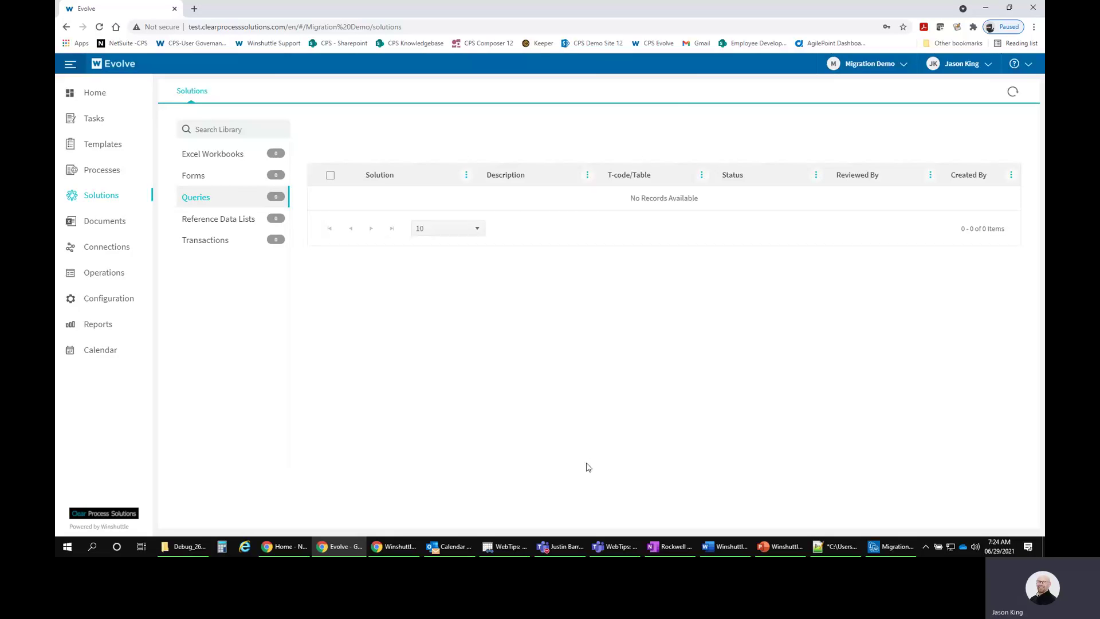
pyautogui.click(893, 548)
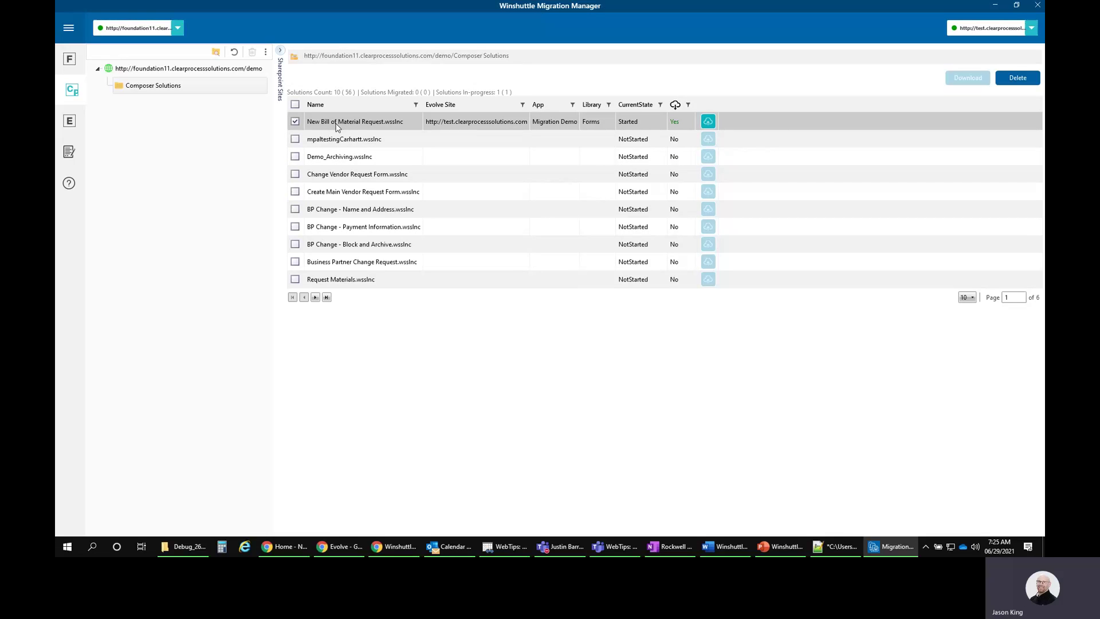
# Start the cloud import of New Bill of Material Request.wsslnc
pyautogui.click(708, 123)
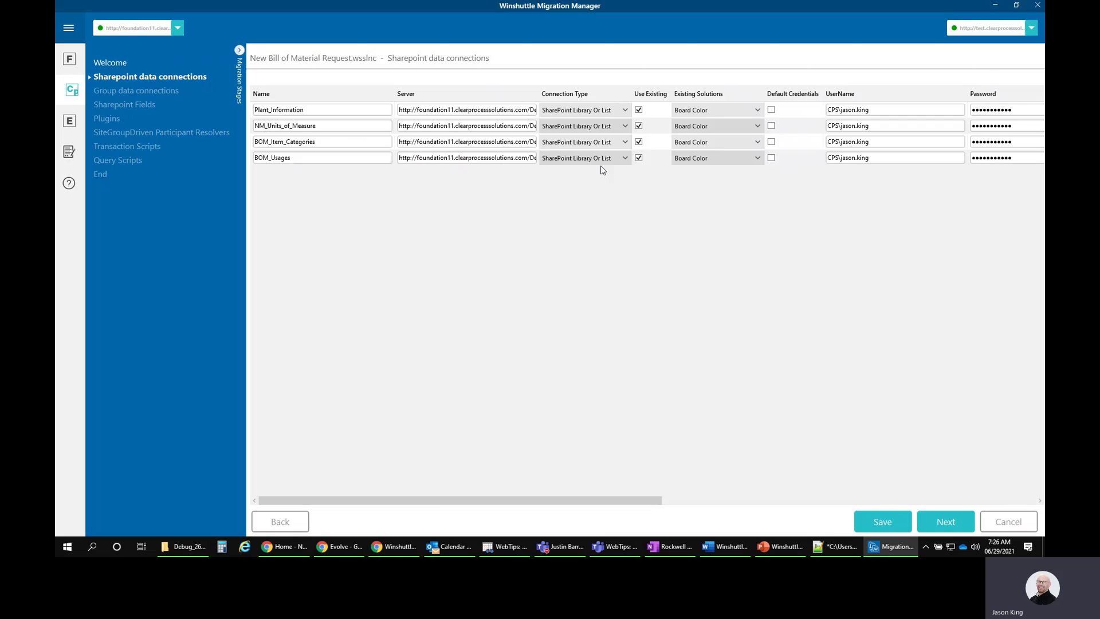
# Stop reusing existing solutions for Plant_Information, NM_Units_of_Measure, BOM_Item_Categories and BOM_Usages
pyautogui.moveTo(434, 503); pyautogui.dragTo(399, 508)
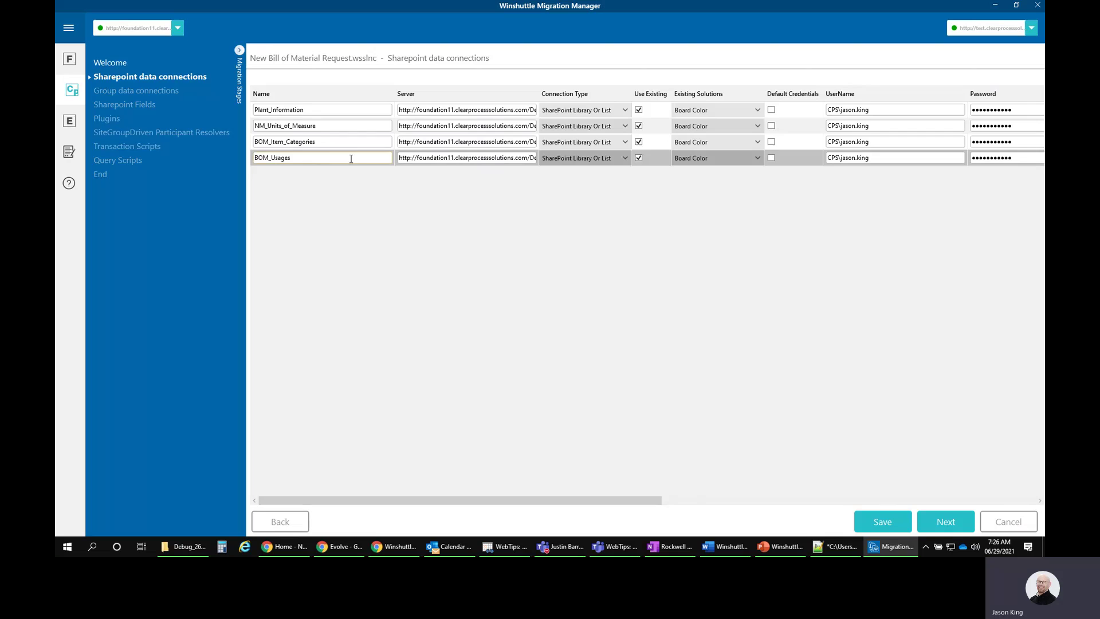
pyautogui.click(638, 110)
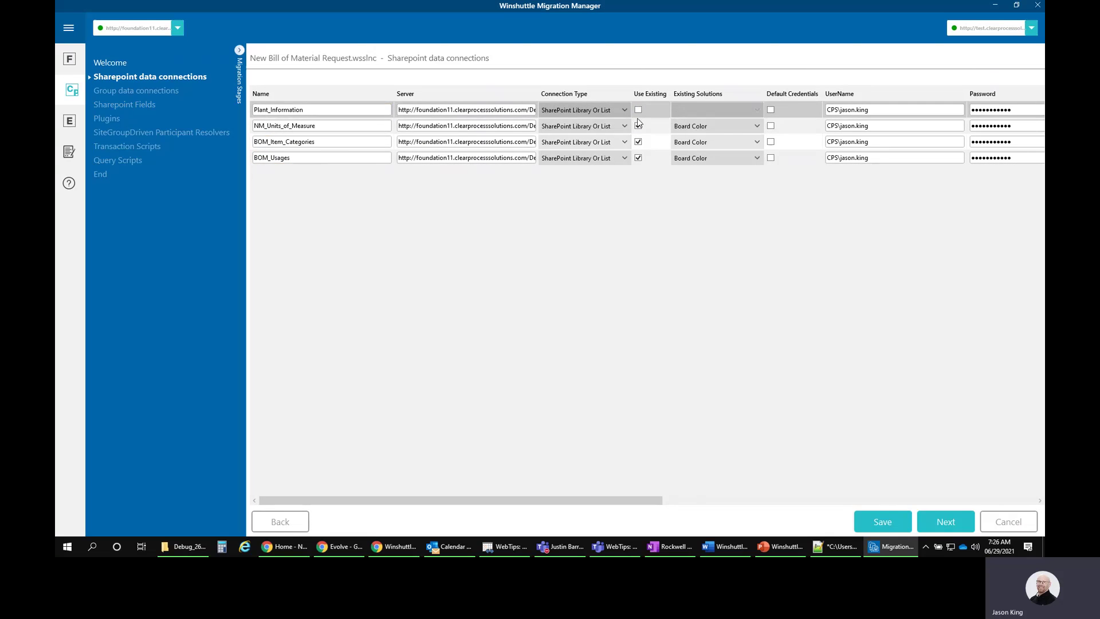
pyautogui.click(638, 125)
pyautogui.click(638, 142)
pyautogui.click(639, 158)
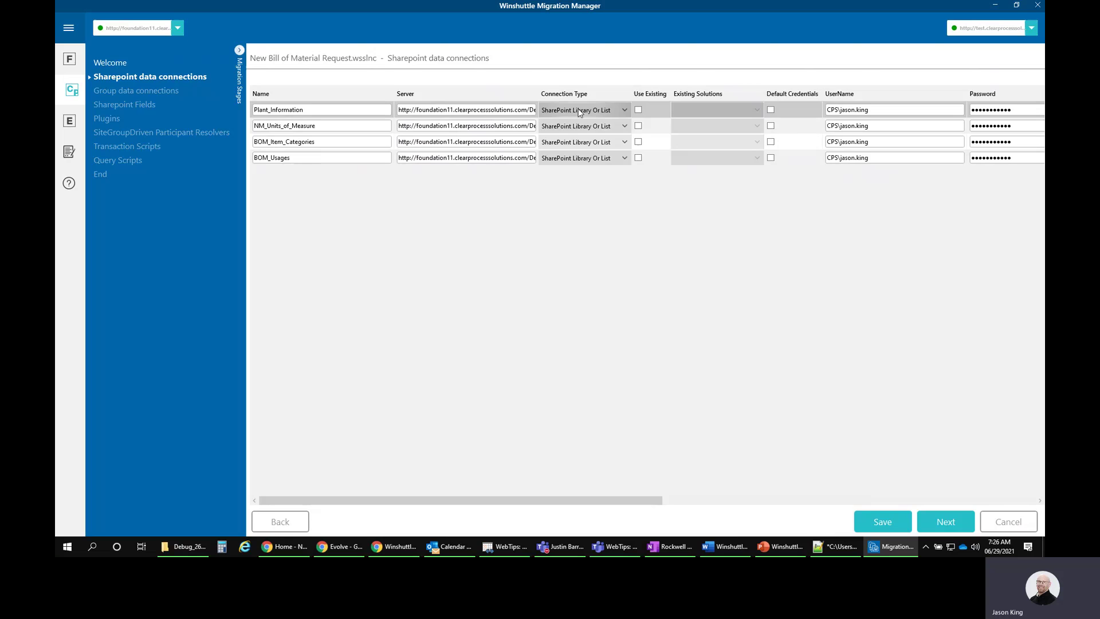
# Make all four SharePoint connections Reference Data connections
pyautogui.click(623, 112)
pyautogui.click(597, 125)
pyautogui.click(596, 126)
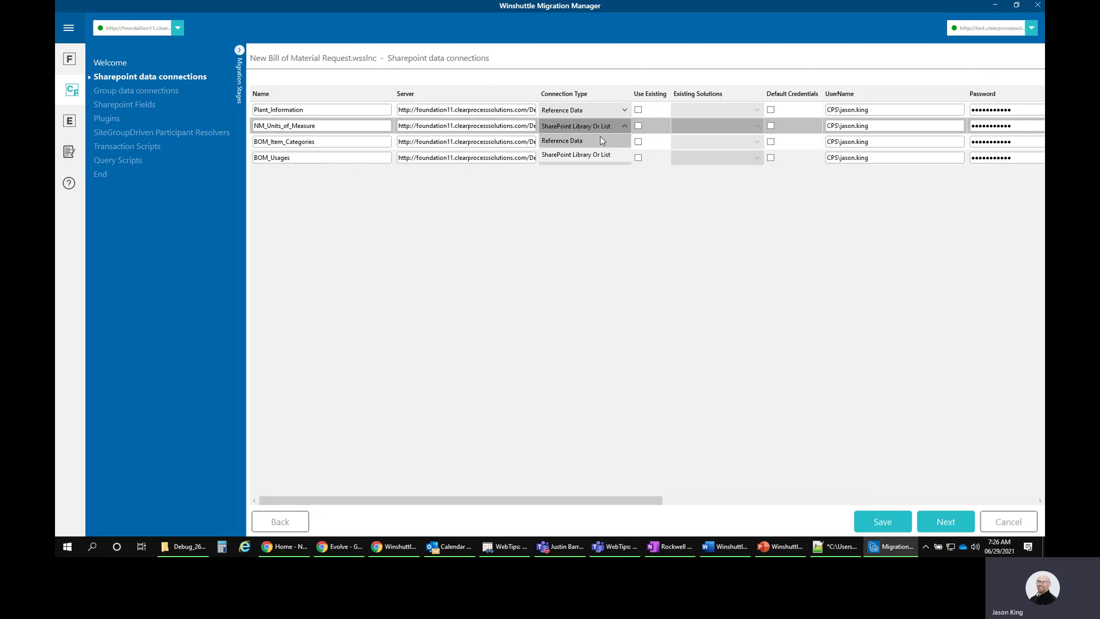
pyautogui.click(593, 141)
pyautogui.click(594, 142)
pyautogui.click(589, 156)
pyautogui.click(590, 158)
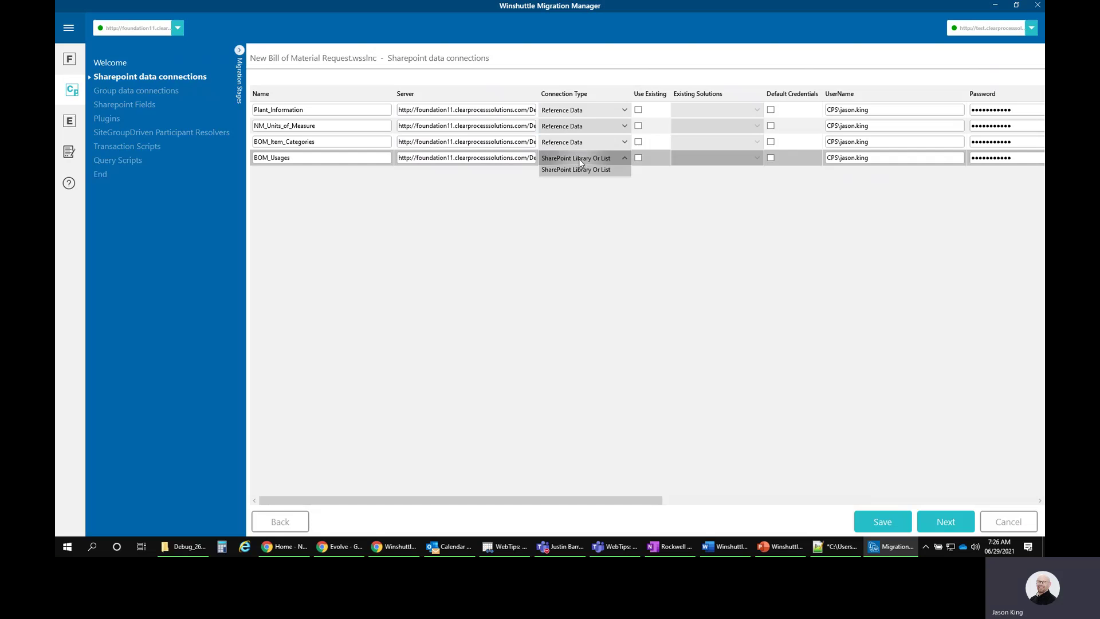
pyautogui.click(577, 172)
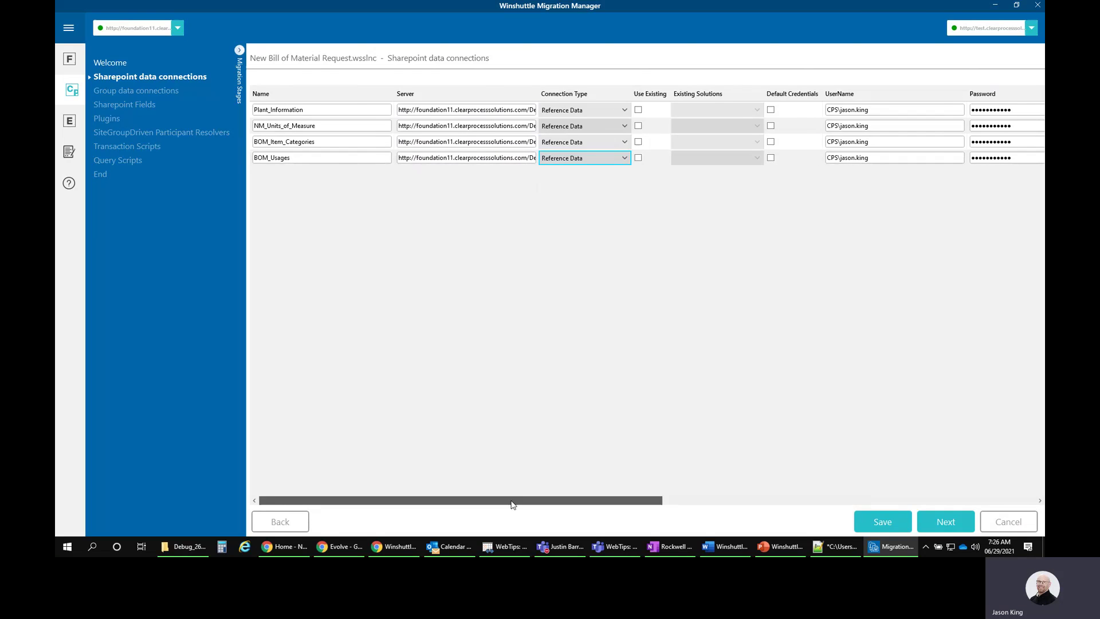
# Tick Use Excel on the connections and migrate them to the Group data connections stage
pyautogui.moveTo(510, 500); pyautogui.dragTo(613, 497)
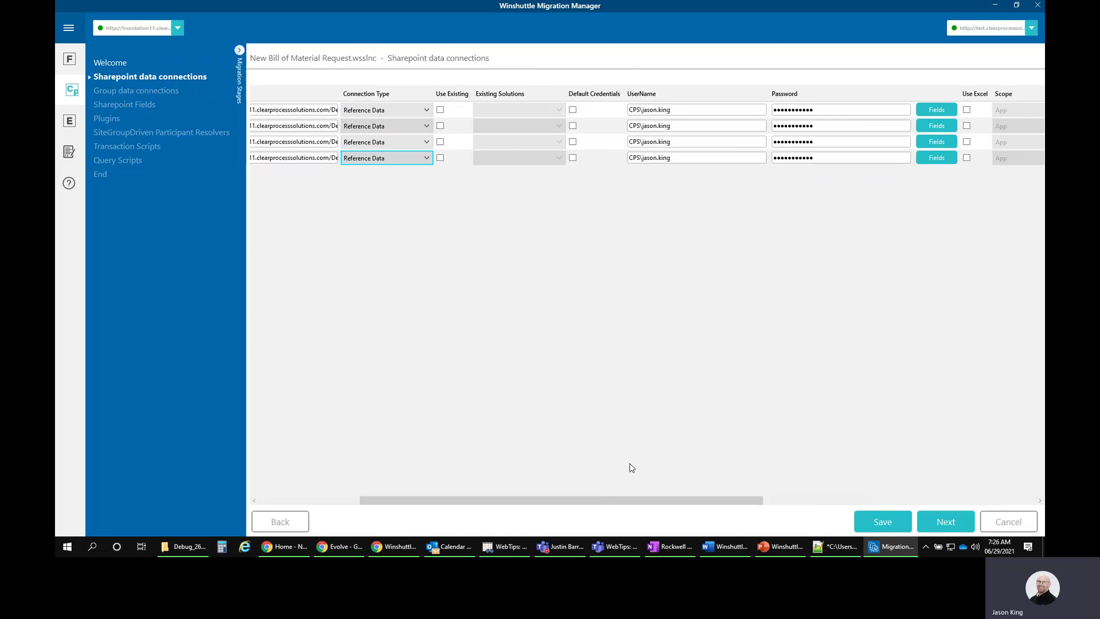
pyautogui.moveTo(610, 500); pyautogui.dragTo(721, 491)
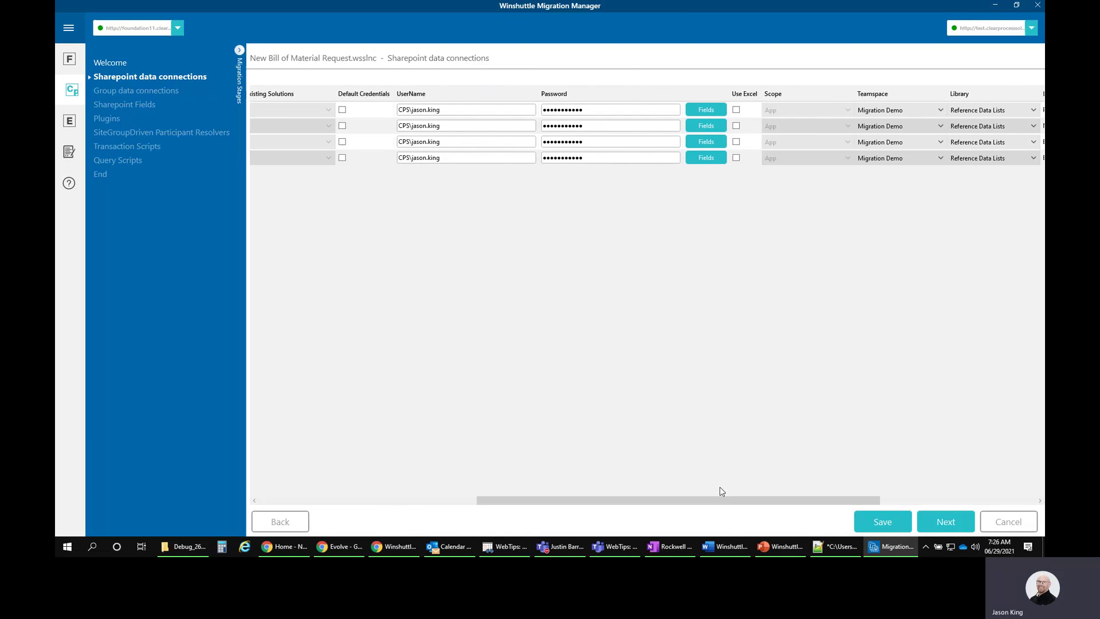
pyautogui.click(736, 109)
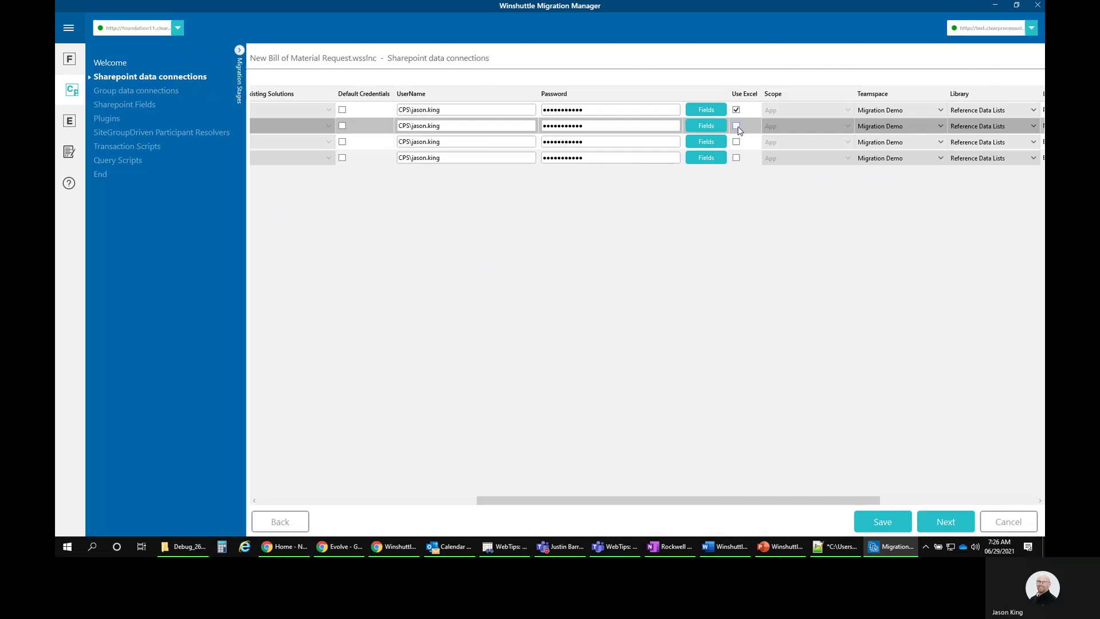
pyautogui.click(736, 126)
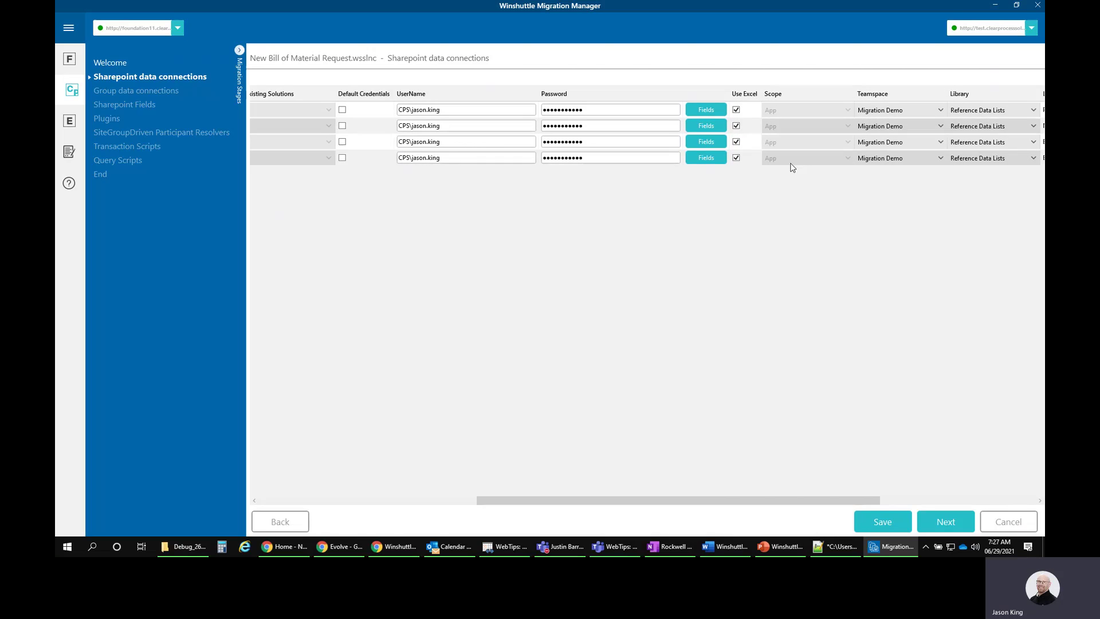
pyautogui.moveTo(711, 500); pyautogui.dragTo(418, 518)
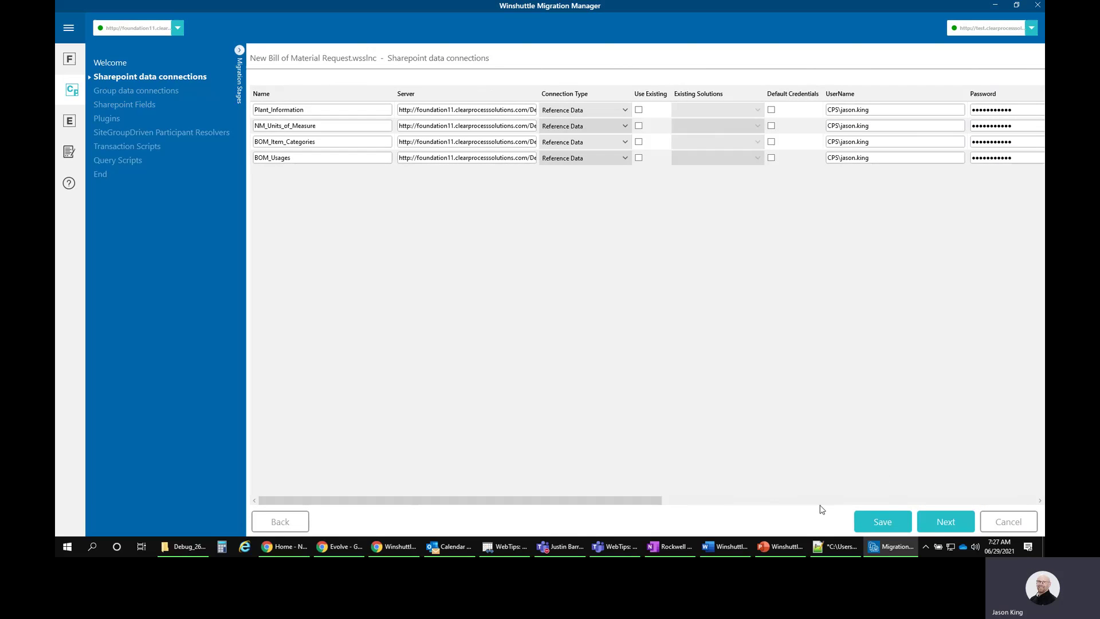
pyautogui.click(939, 524)
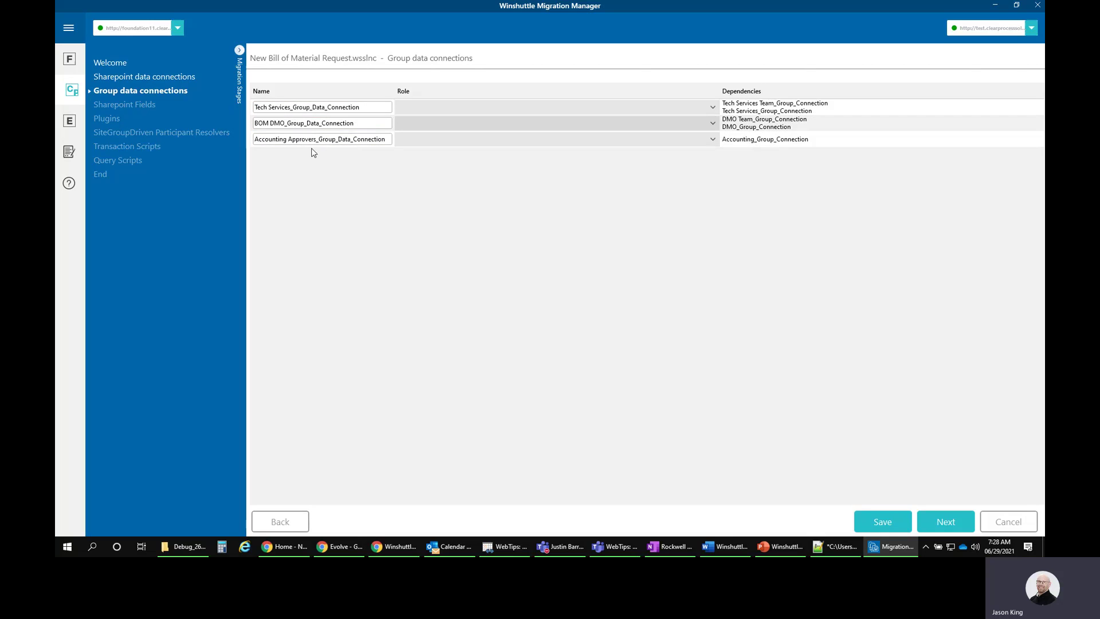
# Delete the _Group_Data_Connection suffix from the Tech Services and BOM DMO names
pyautogui.moveTo(291, 107); pyautogui.dragTo(372, 109)
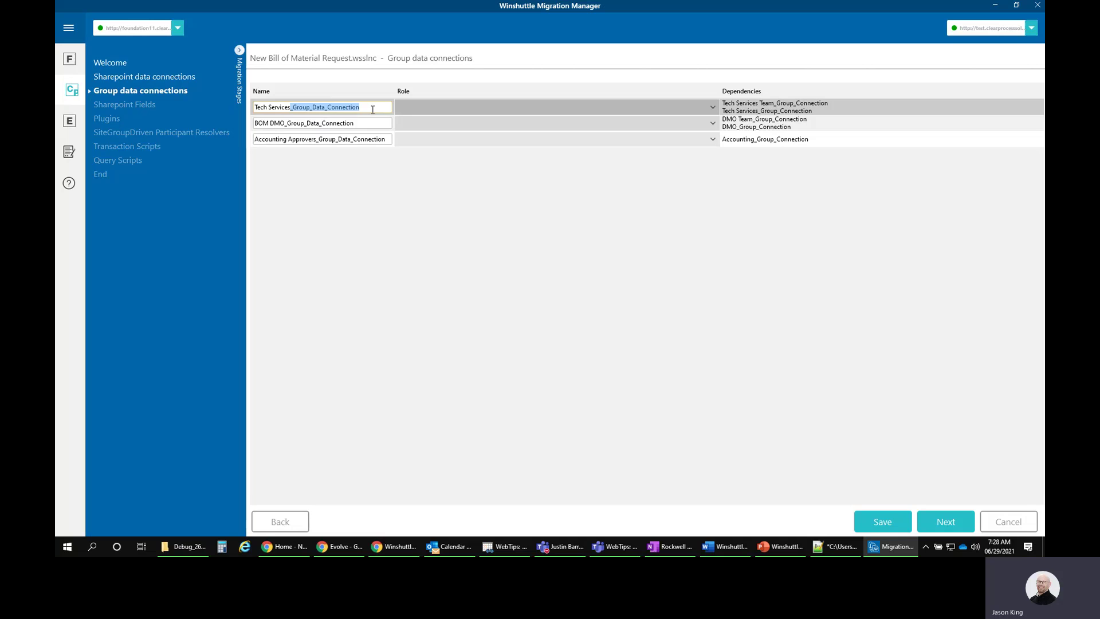
pyautogui.press('BackSpace')
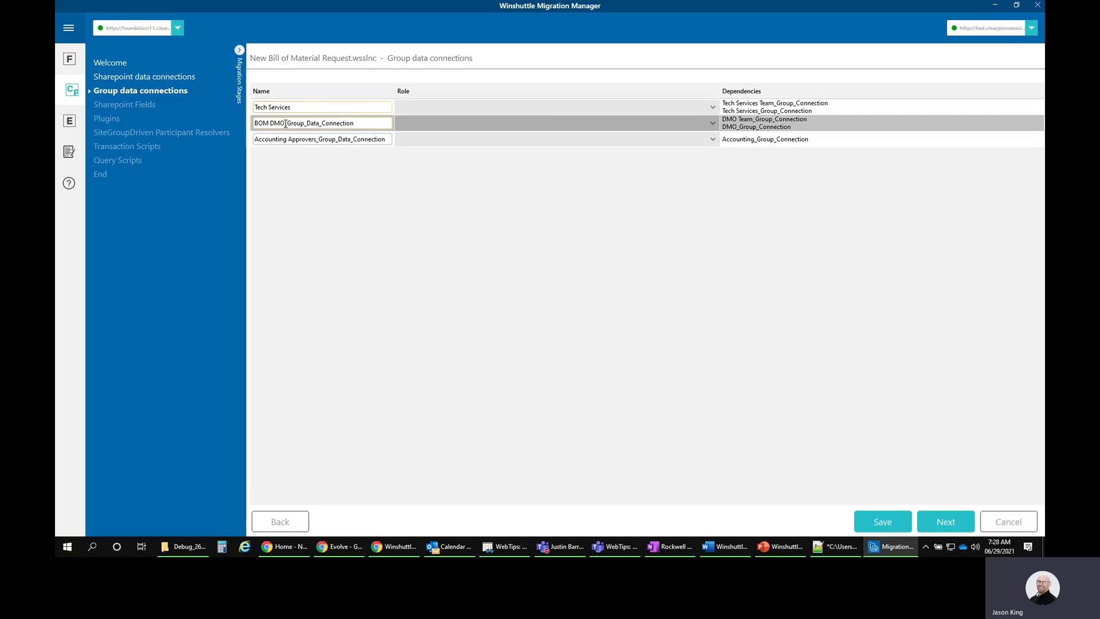
pyautogui.moveTo(285, 124); pyautogui.dragTo(395, 145)
pyautogui.press('BackSpace')
pyautogui.press('BackSpace')
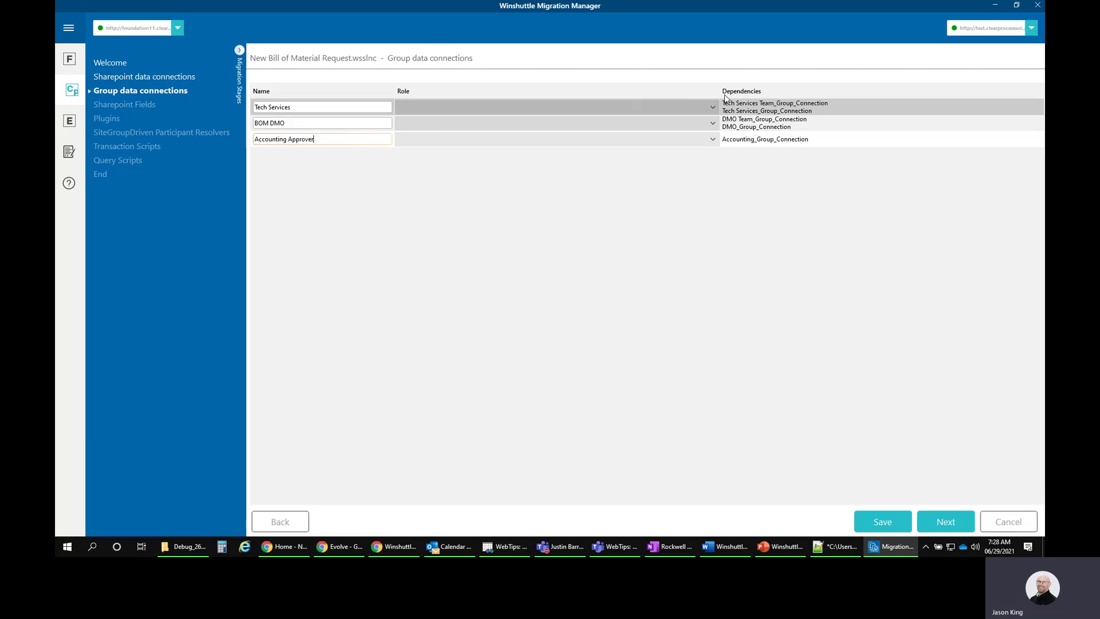
# Give Tech Services, BOM DMO and Accounting Approver the Originator role and create the connections
pyautogui.click(711, 108)
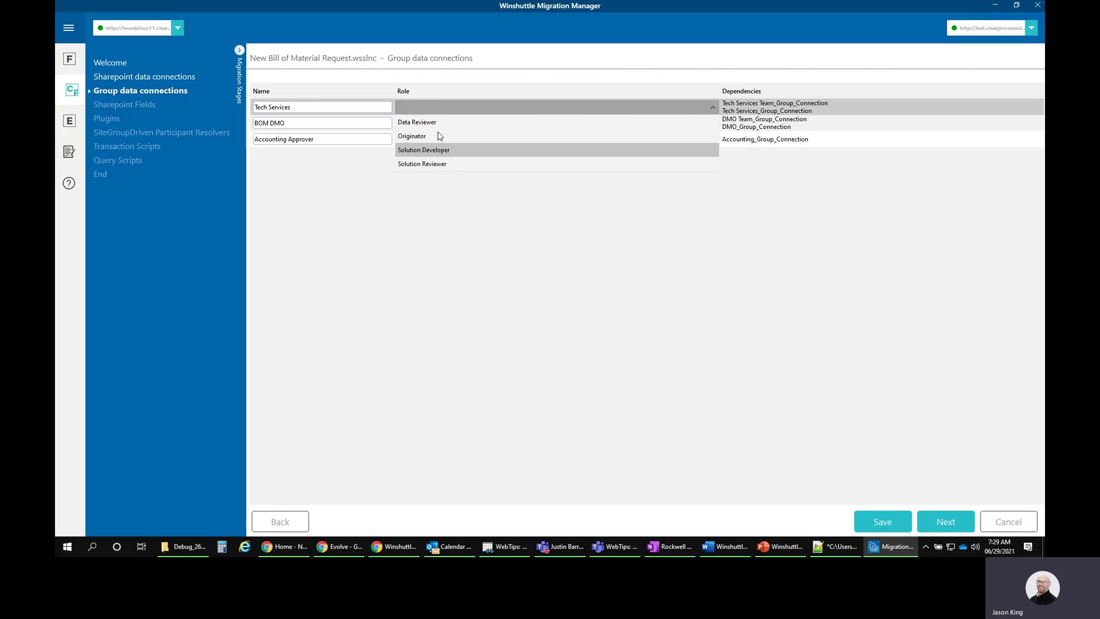
pyautogui.click(415, 136)
pyautogui.click(421, 123)
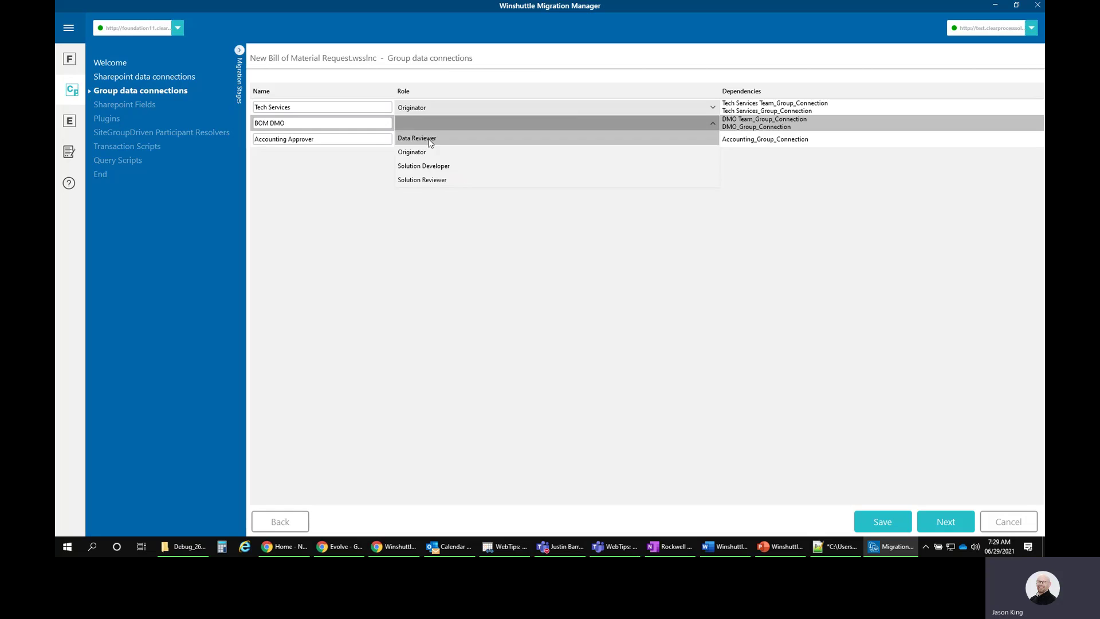
pyautogui.click(436, 151)
pyautogui.click(436, 140)
pyautogui.click(429, 167)
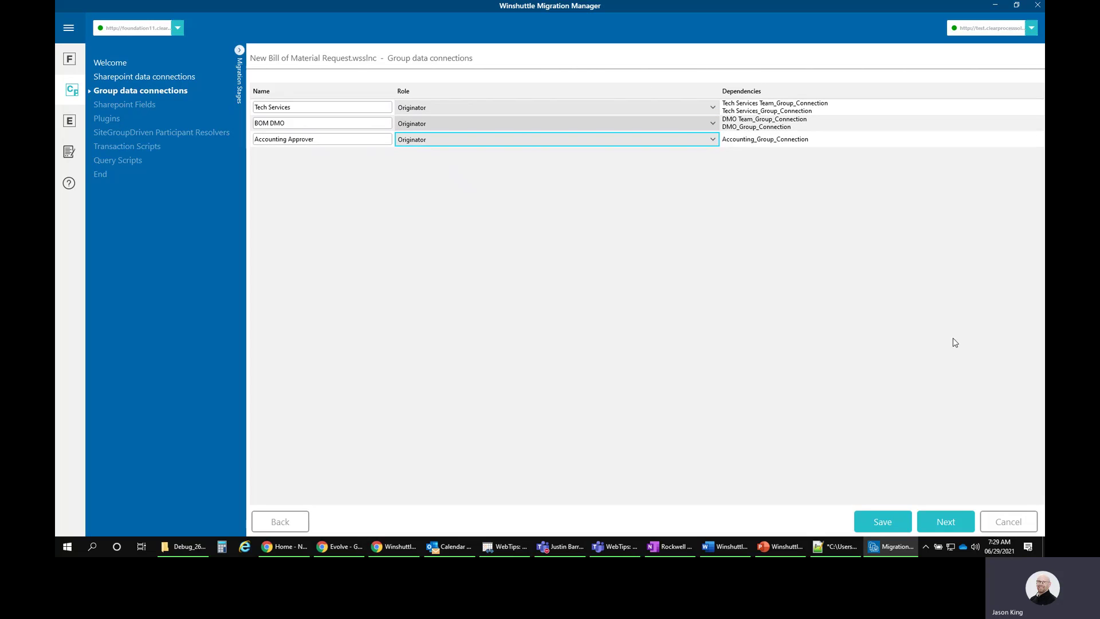
pyautogui.click(945, 521)
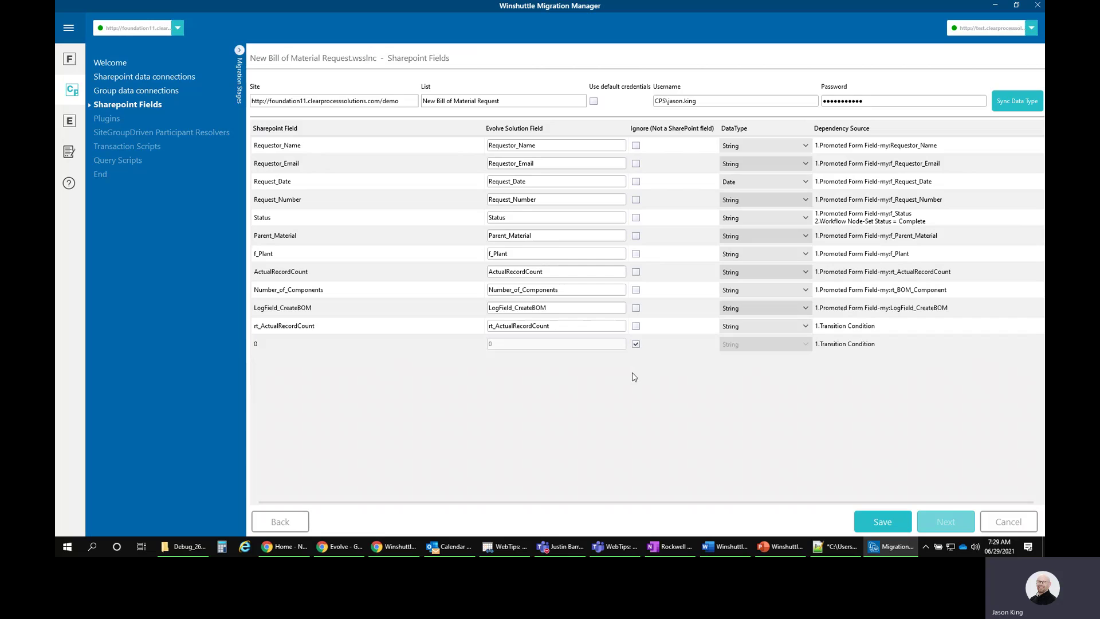
# Mark field 0 as Ignore (Not a SharePoint field)
pyautogui.click(635, 344)
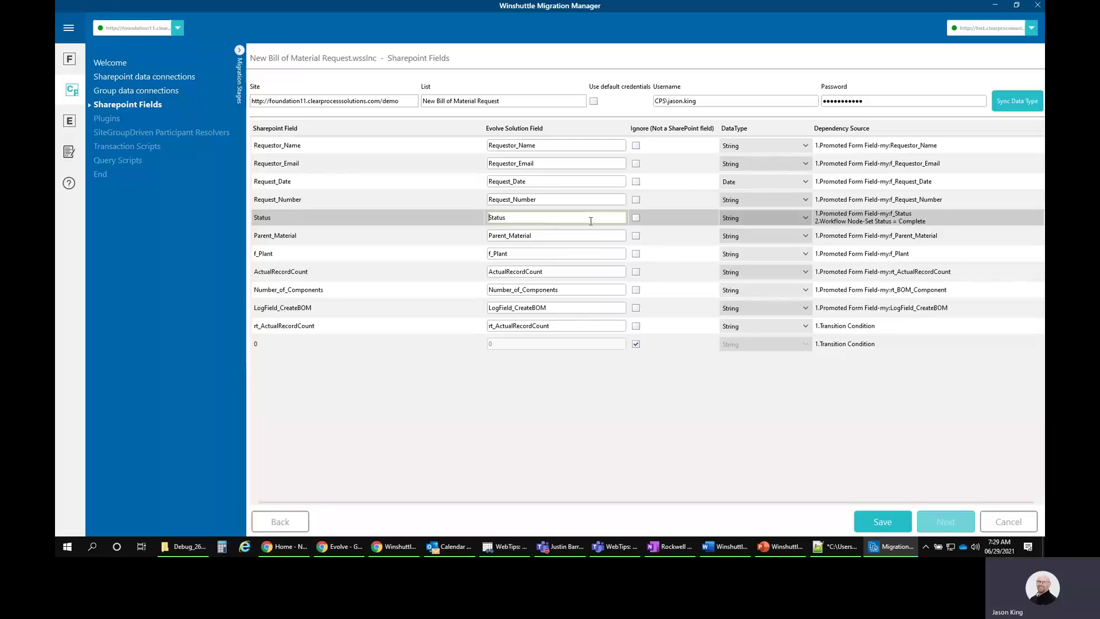
# Map Status to Request_Status, sync the data types, and proceed to the Plugins stage
pyautogui.write('quest_')
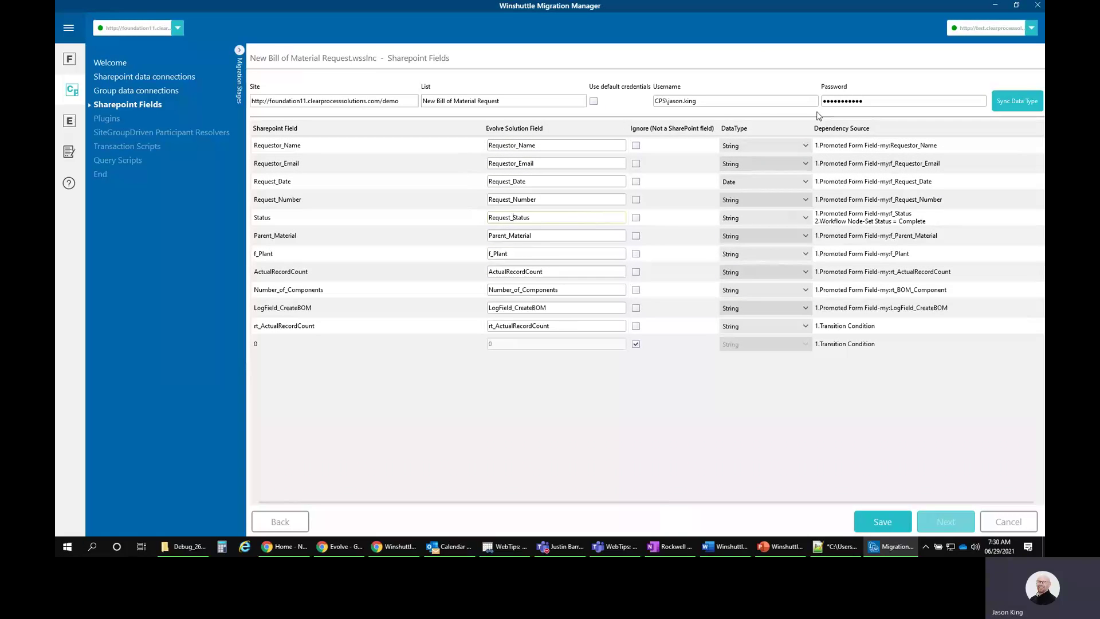
pyautogui.hscroll(1, 743, 491)
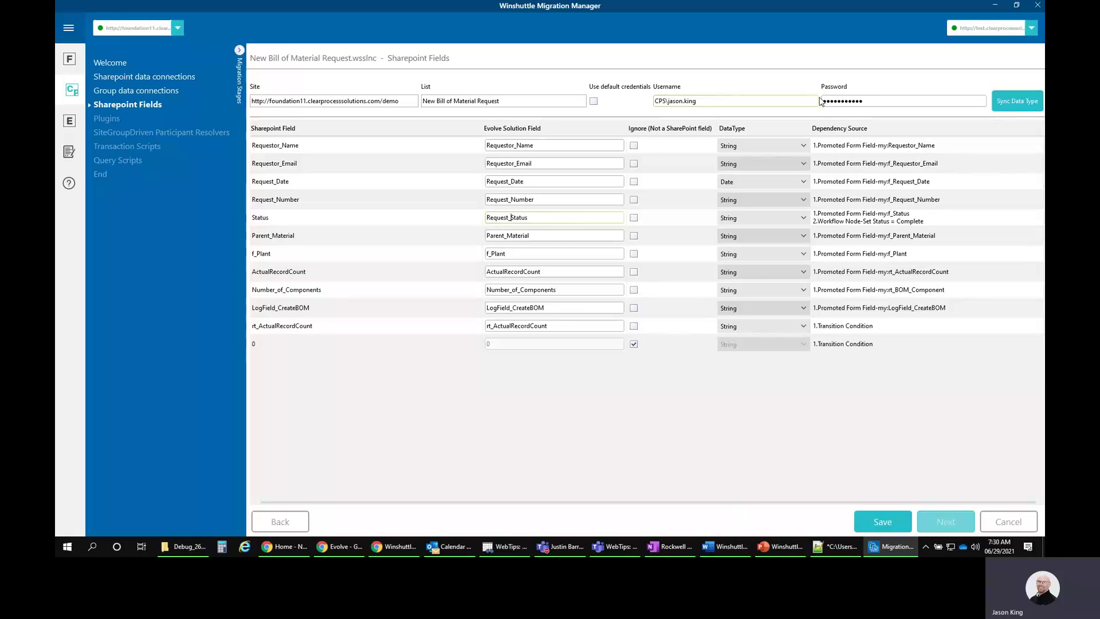
pyautogui.click(1018, 109)
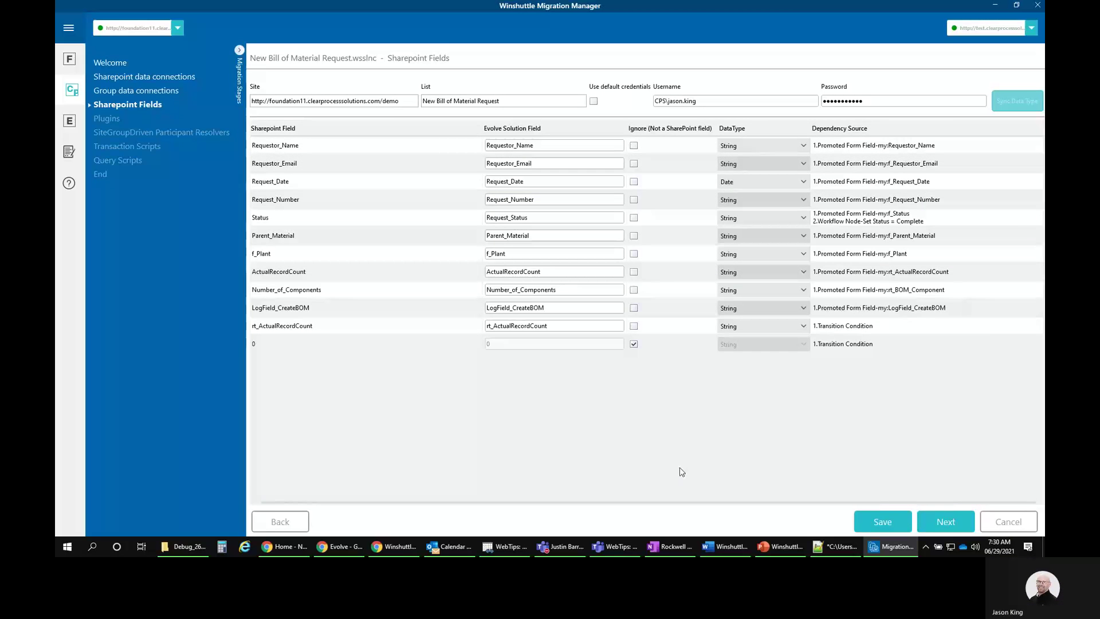
pyautogui.click(961, 523)
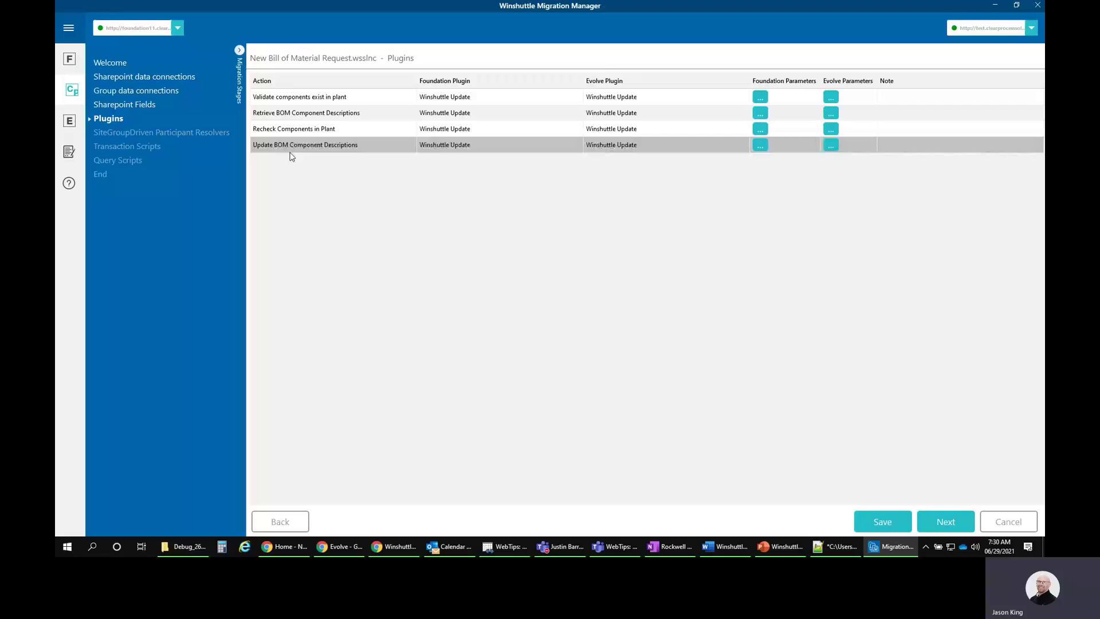
# Migrate the four Winshuttle Update plugins and continue to the participant resolvers
pyautogui.click(946, 527)
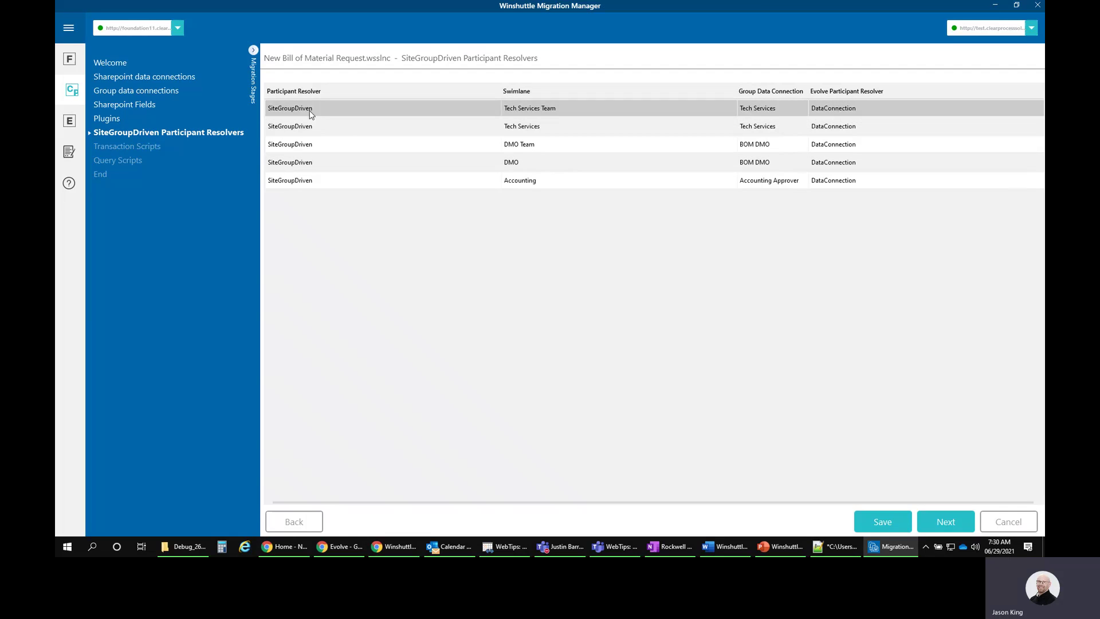
# Accept the participant resolvers and run the transaction script on the CPS Sandbox SAP server
pyautogui.click(947, 515)
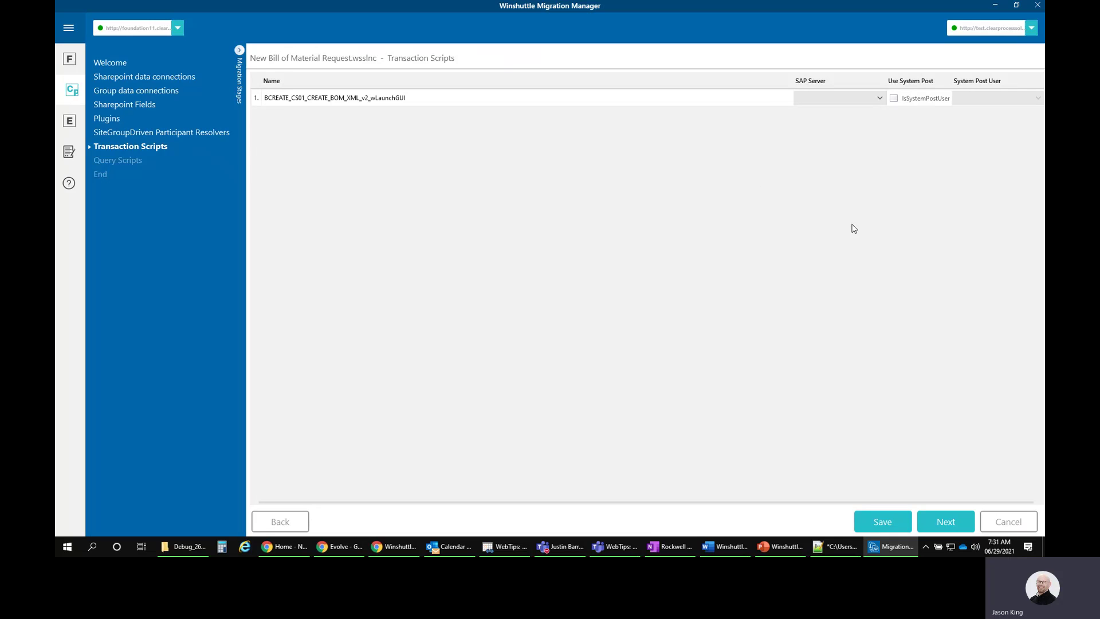
pyautogui.click(880, 97)
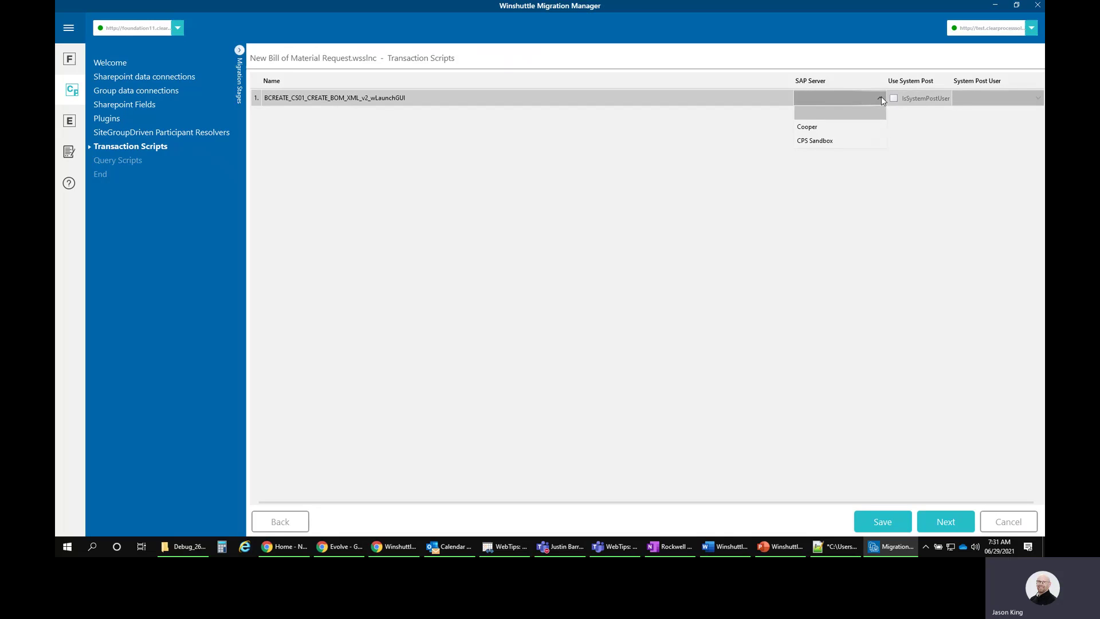
pyautogui.click(823, 141)
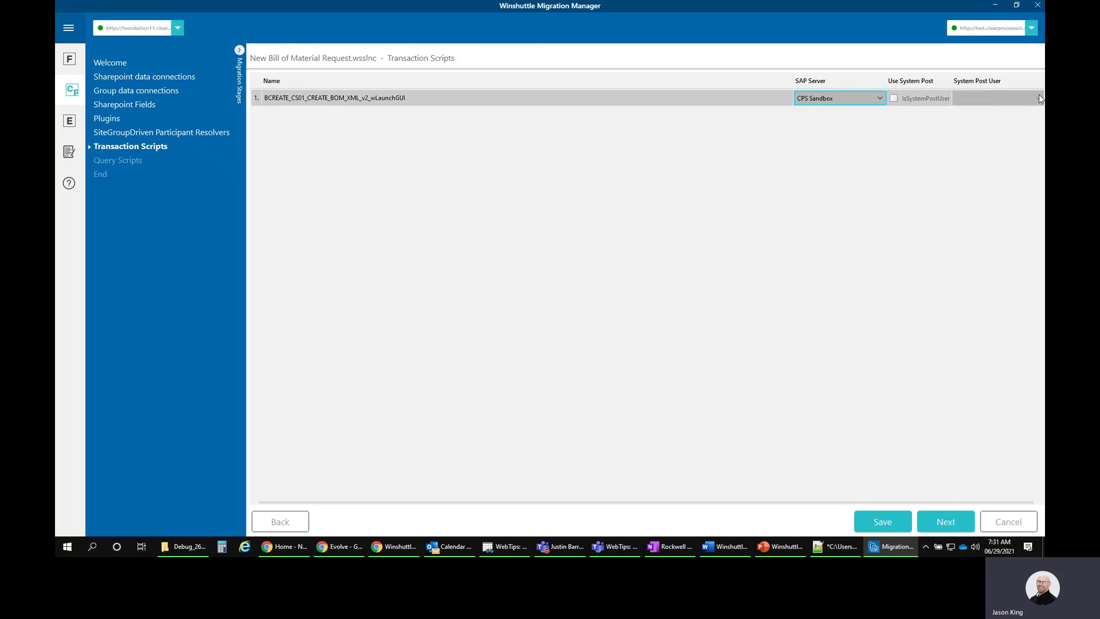
pyautogui.click(945, 520)
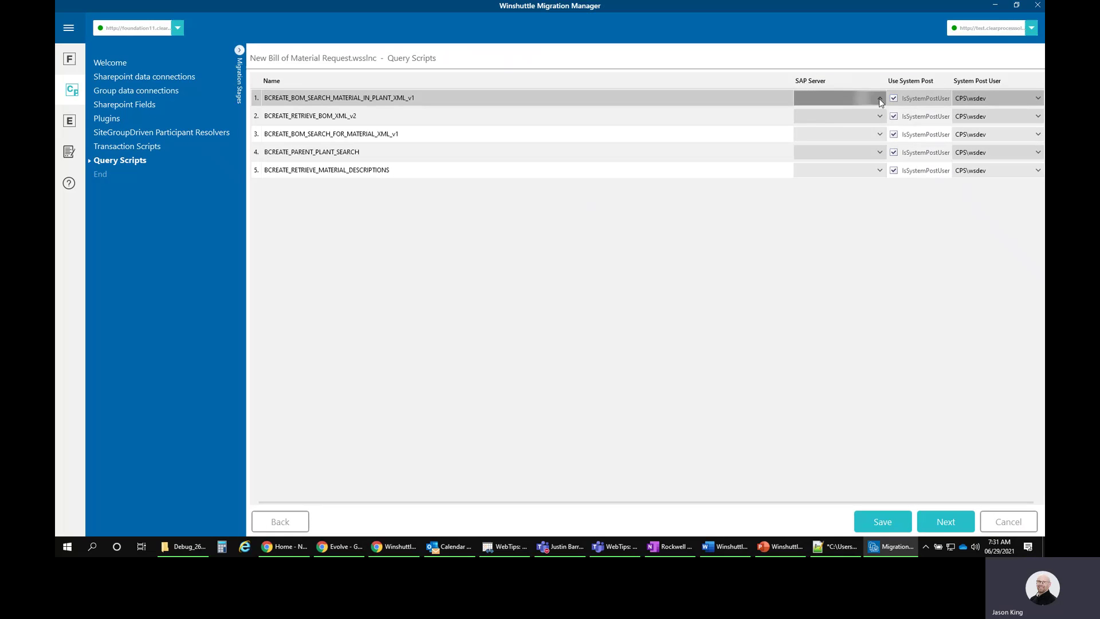
# Assign the CPS Sandbox SAP server to query scripts 1 through 5 and finish the migration
pyautogui.click(874, 98)
pyautogui.click(806, 141)
pyautogui.click(838, 117)
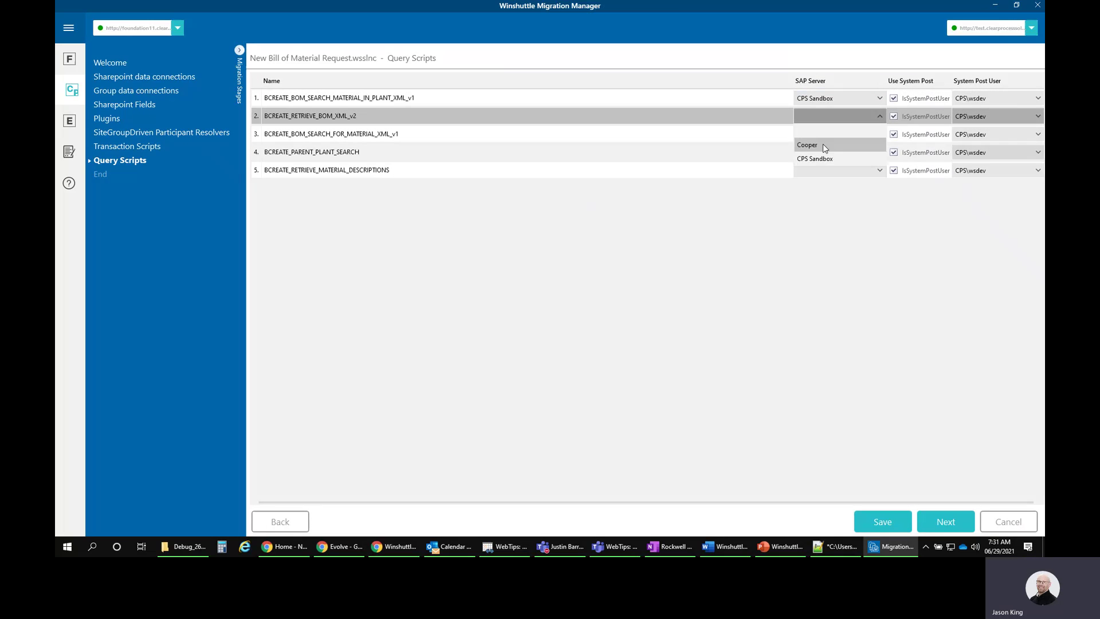
pyautogui.click(813, 158)
pyautogui.click(823, 133)
pyautogui.click(813, 177)
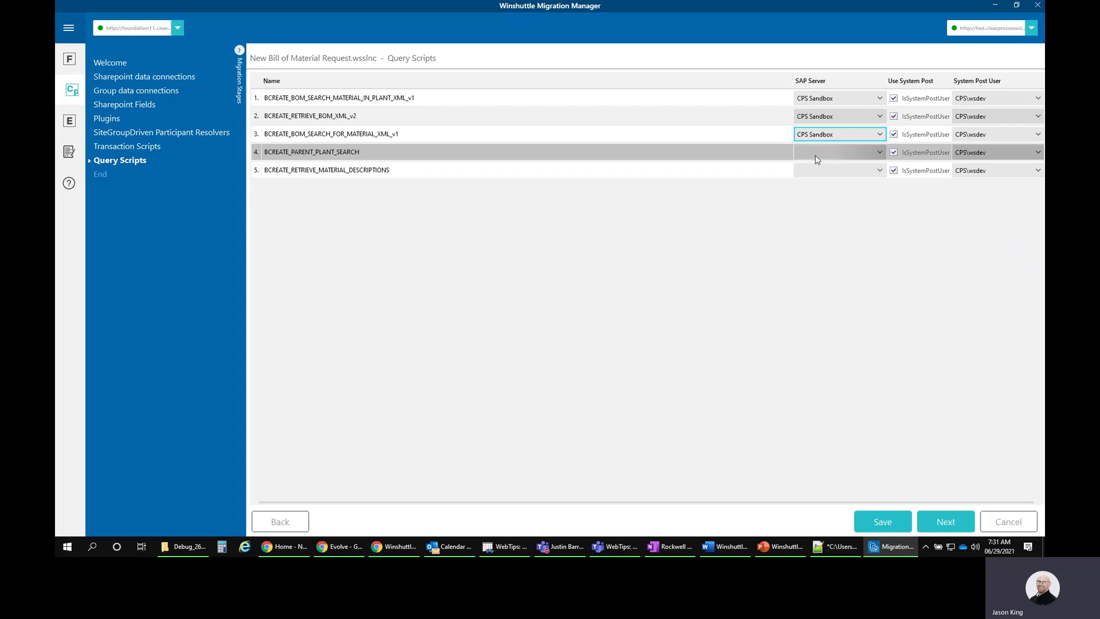
pyautogui.click(824, 152)
pyautogui.click(817, 194)
pyautogui.click(822, 177)
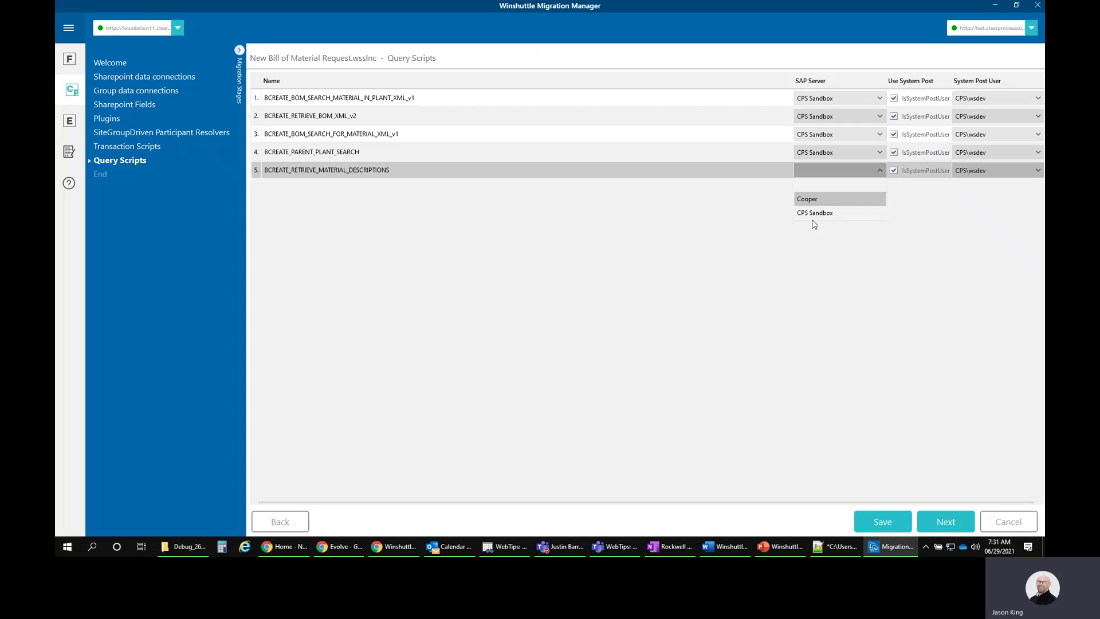
pyautogui.click(813, 211)
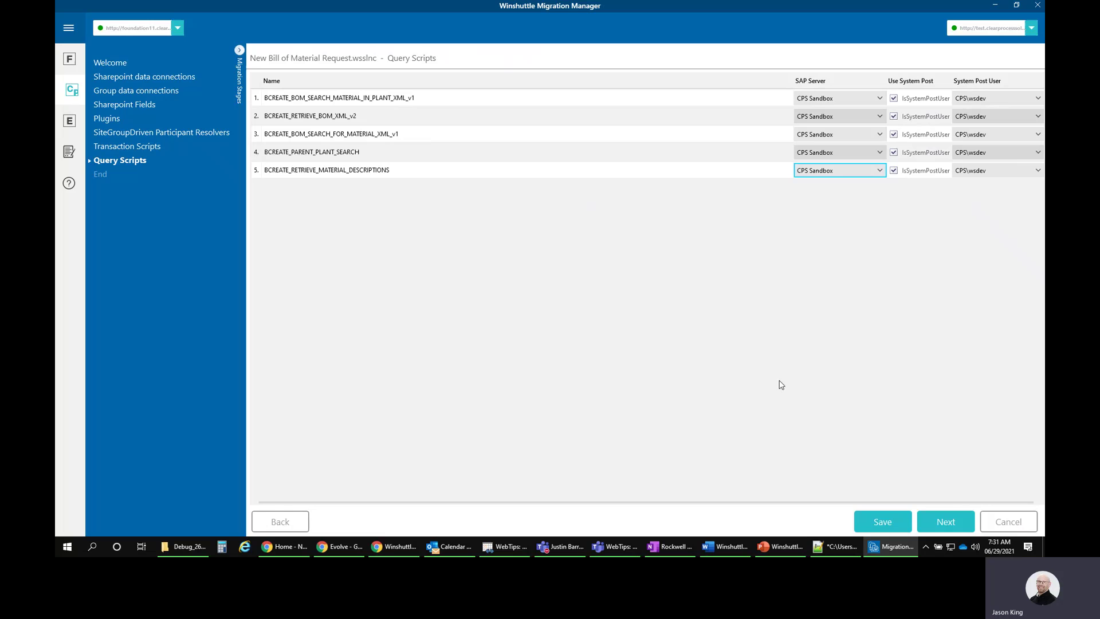
pyautogui.click(953, 522)
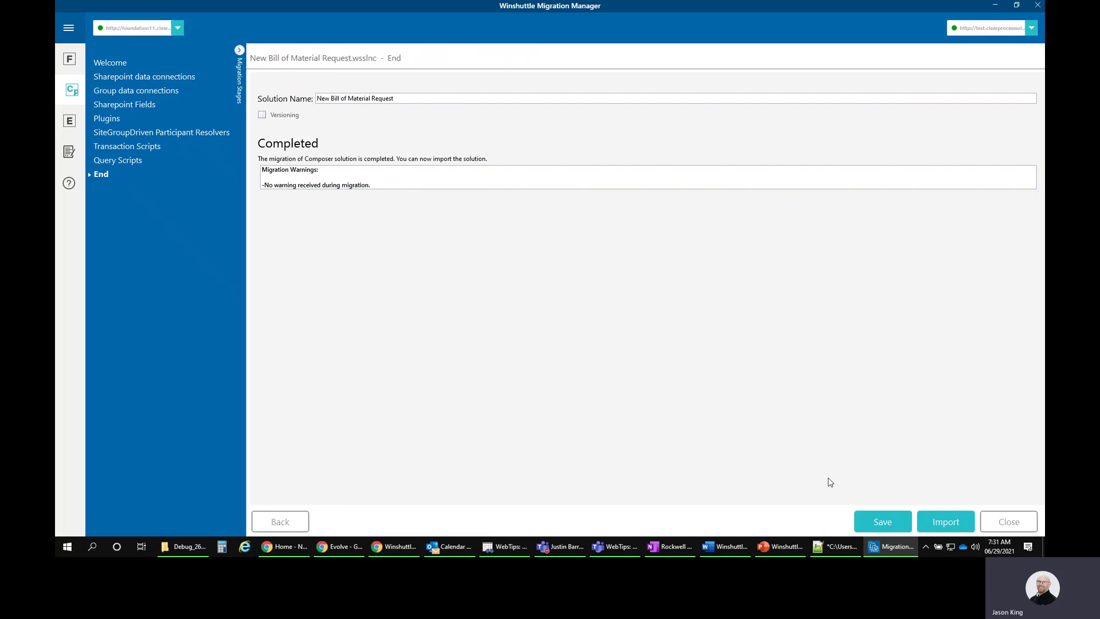
# Import the New Bill of Material Request solution into Evolve and acknowledge the success message
pyautogui.click(948, 530)
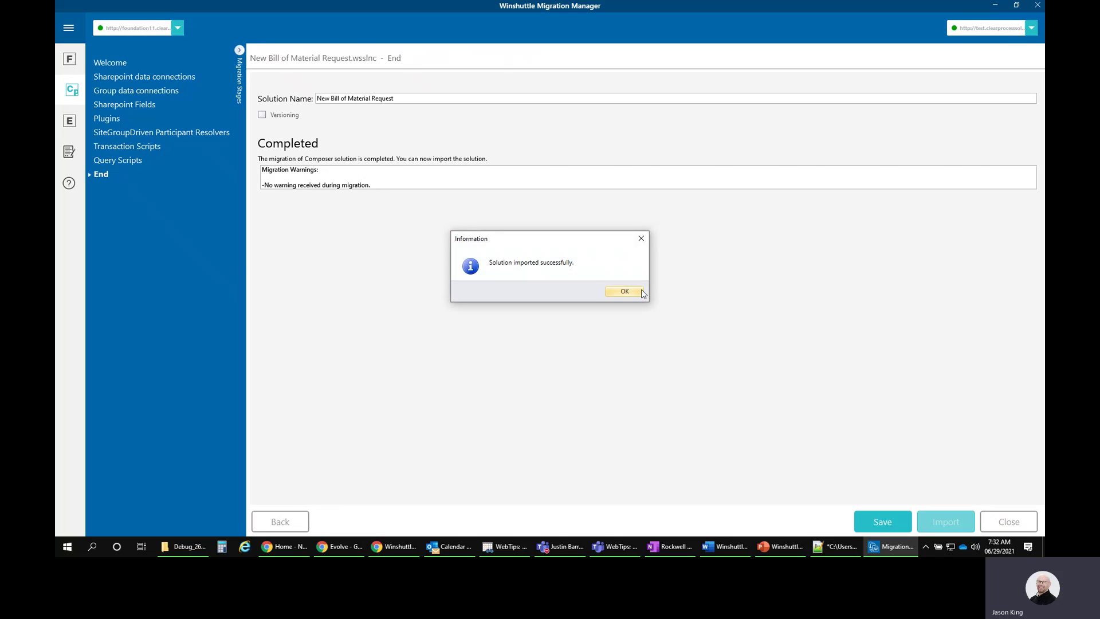
pyautogui.click(622, 292)
# In the refreshed Evolve Forms library, select New Bill of Material Request and edit it
pyautogui.click(339, 546)
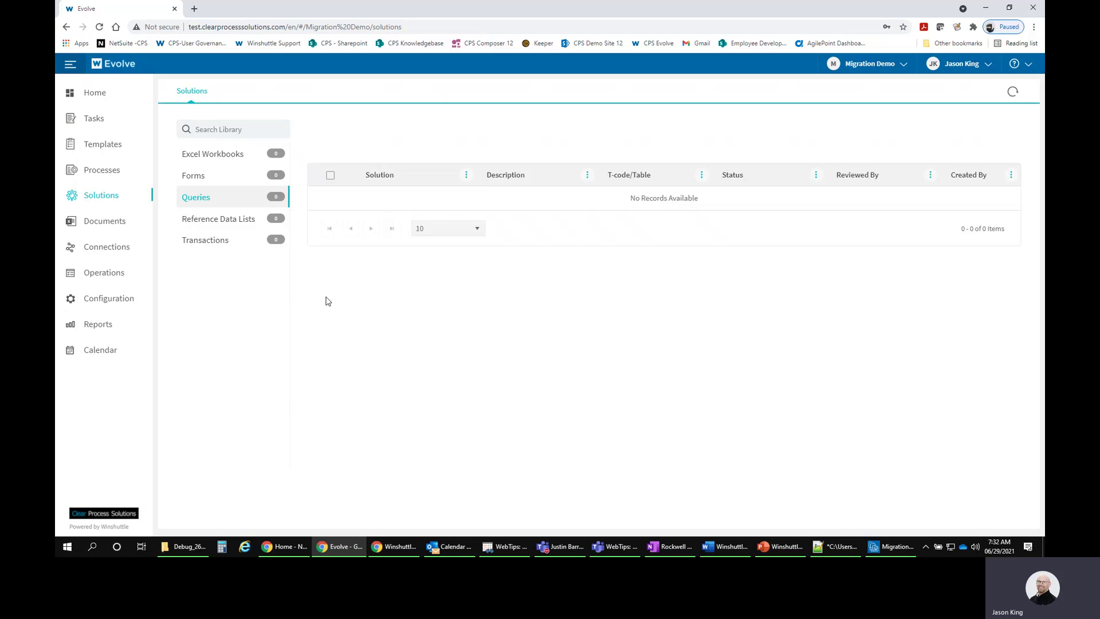
pyautogui.click(1013, 95)
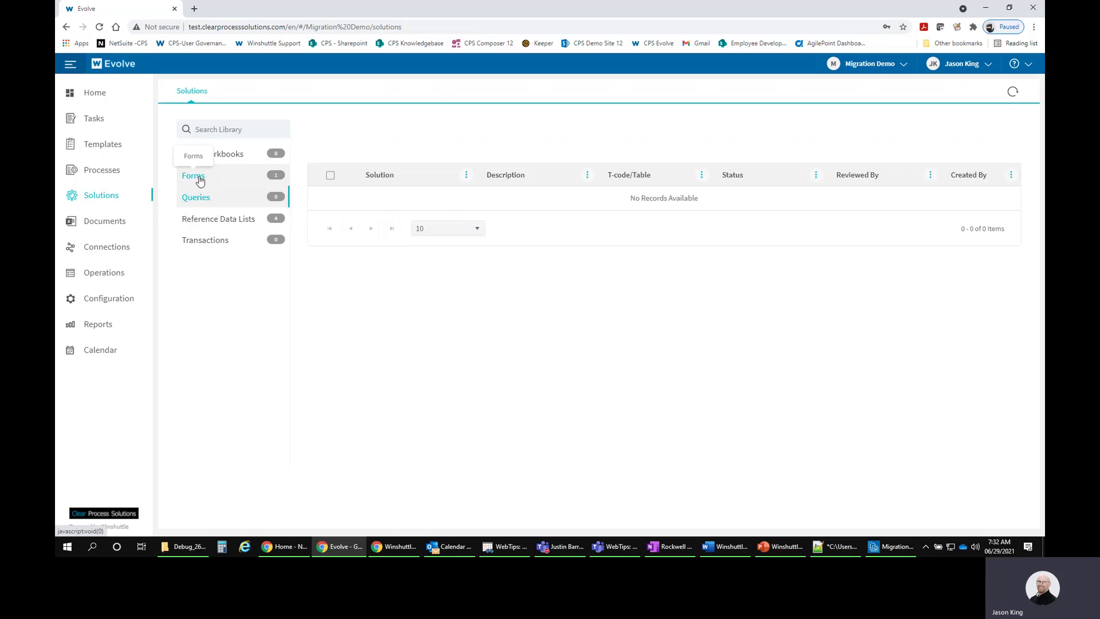
pyautogui.click(193, 177)
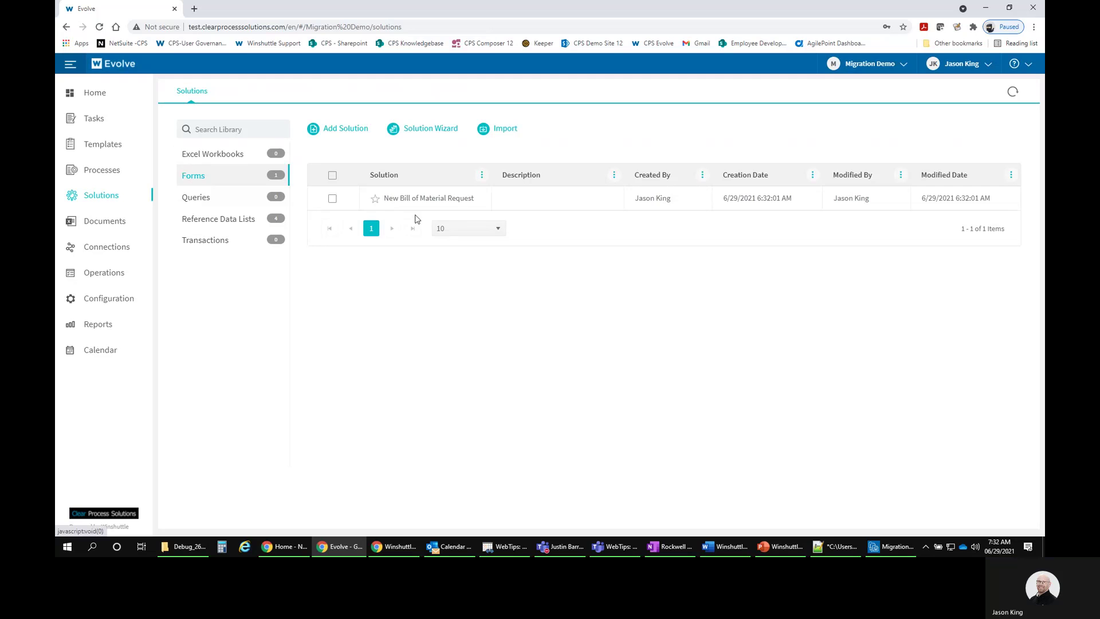
pyautogui.click(332, 198)
pyautogui.click(344, 129)
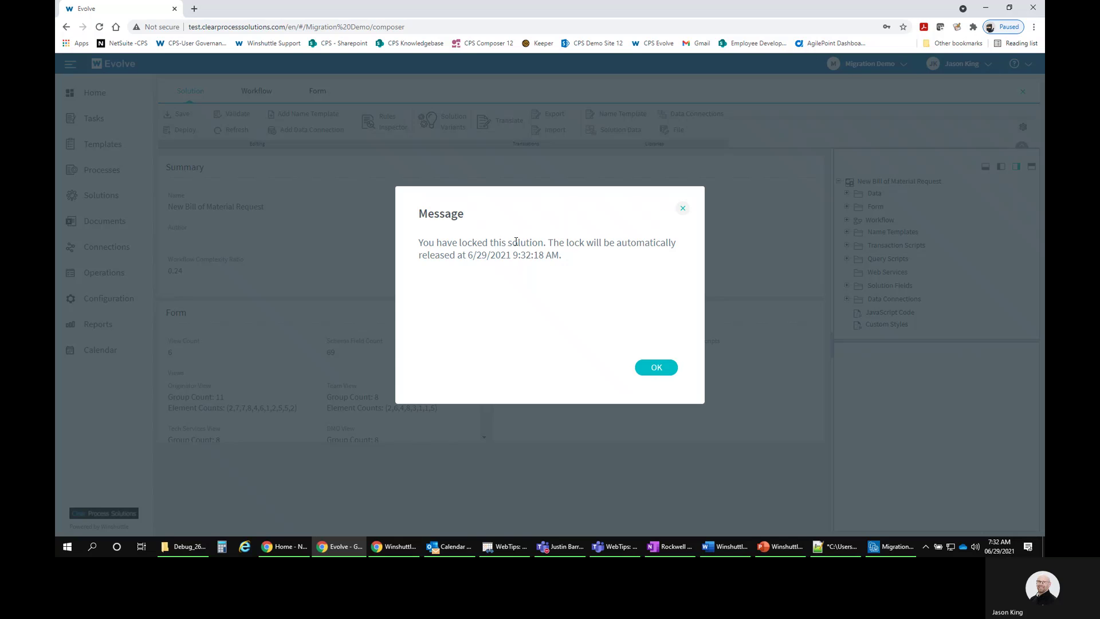
# Dismiss the lock notice and review the Main loop, Recheck Components and Notification workflow diagrams
pyautogui.click(656, 368)
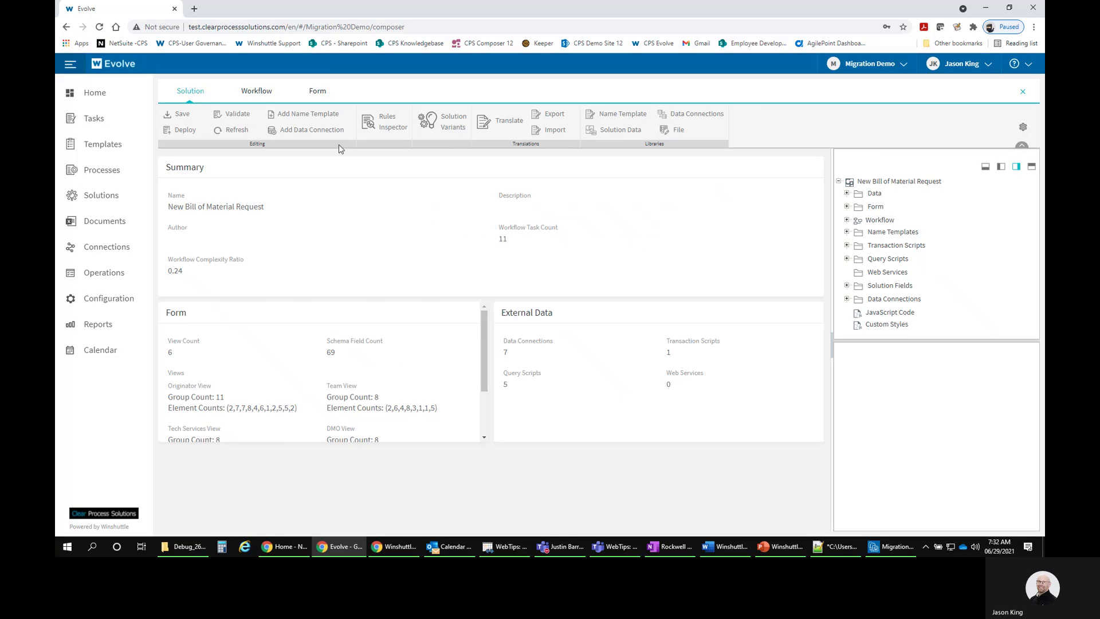
pyautogui.click(252, 96)
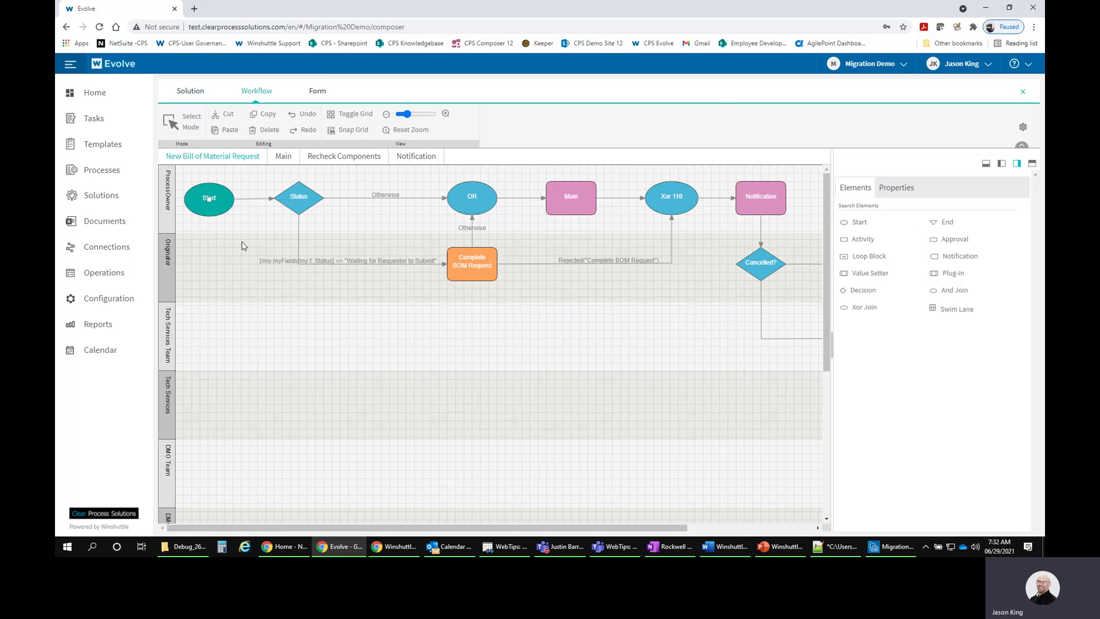
pyautogui.click(283, 156)
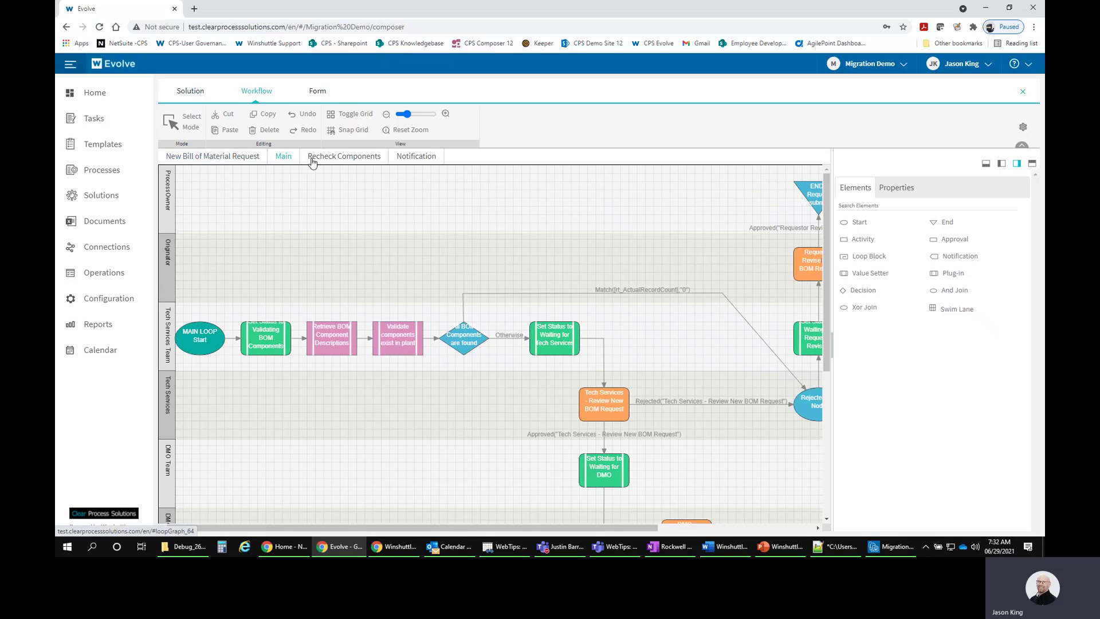
pyautogui.click(331, 157)
pyautogui.scroll(-5, 483, 292)
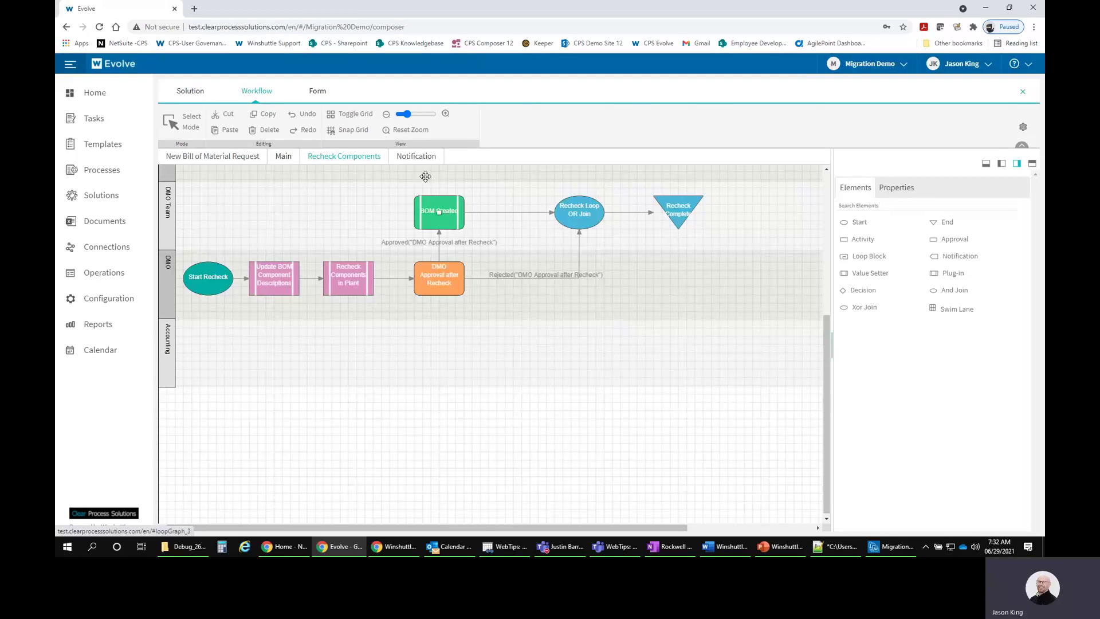
pyautogui.click(410, 159)
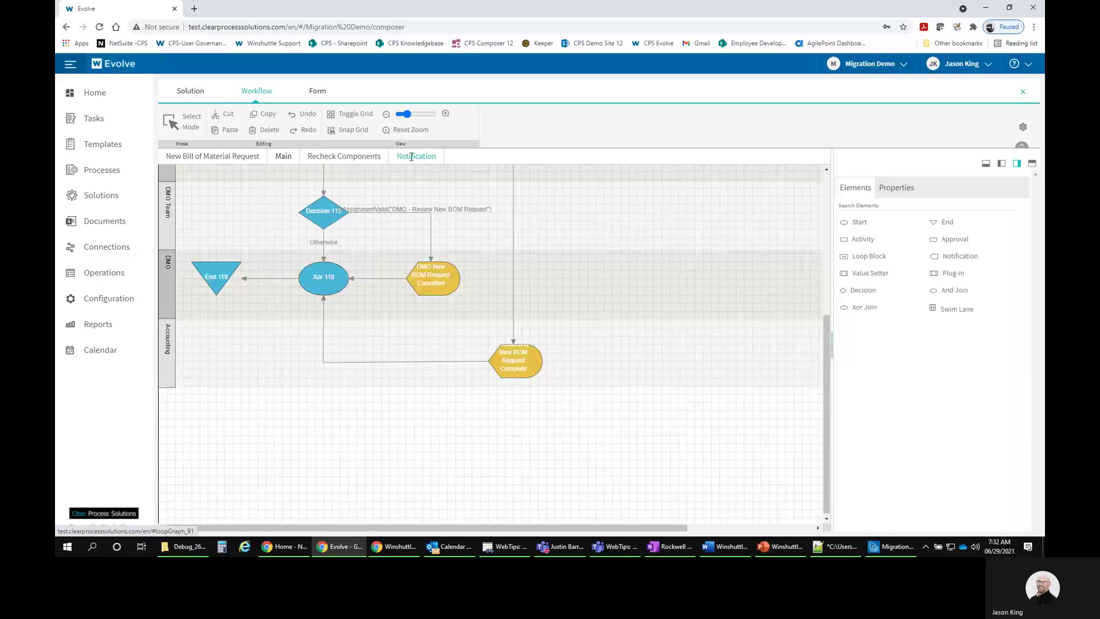
pyautogui.scroll(5, 488, 304)
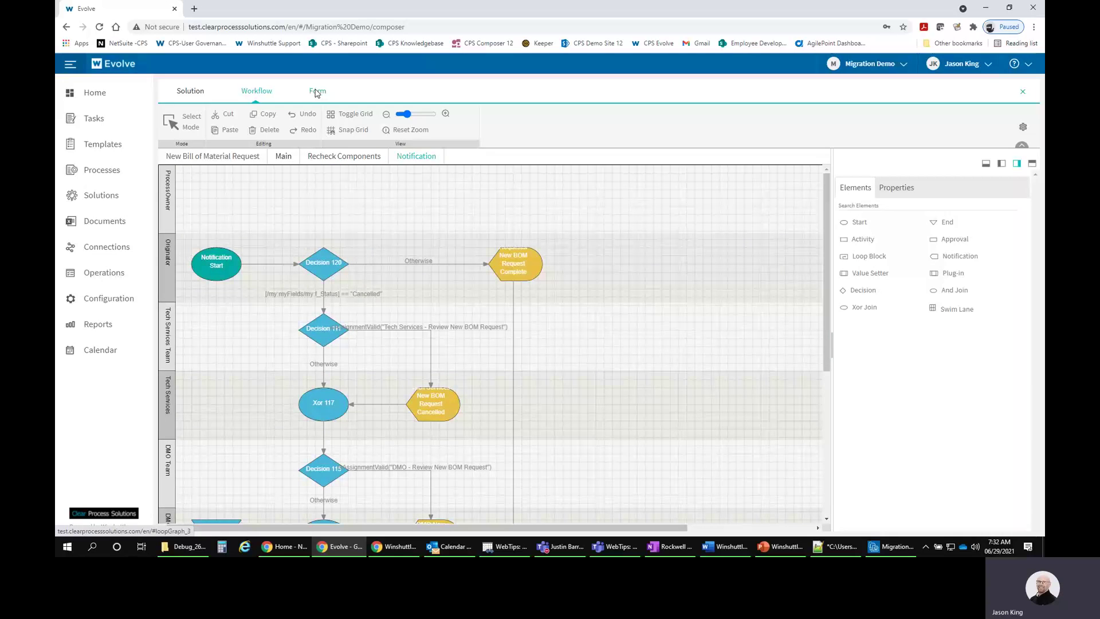
# Check the Team, Tech Services, DMO, Process Status and Process Completed form views
pyautogui.click(317, 94)
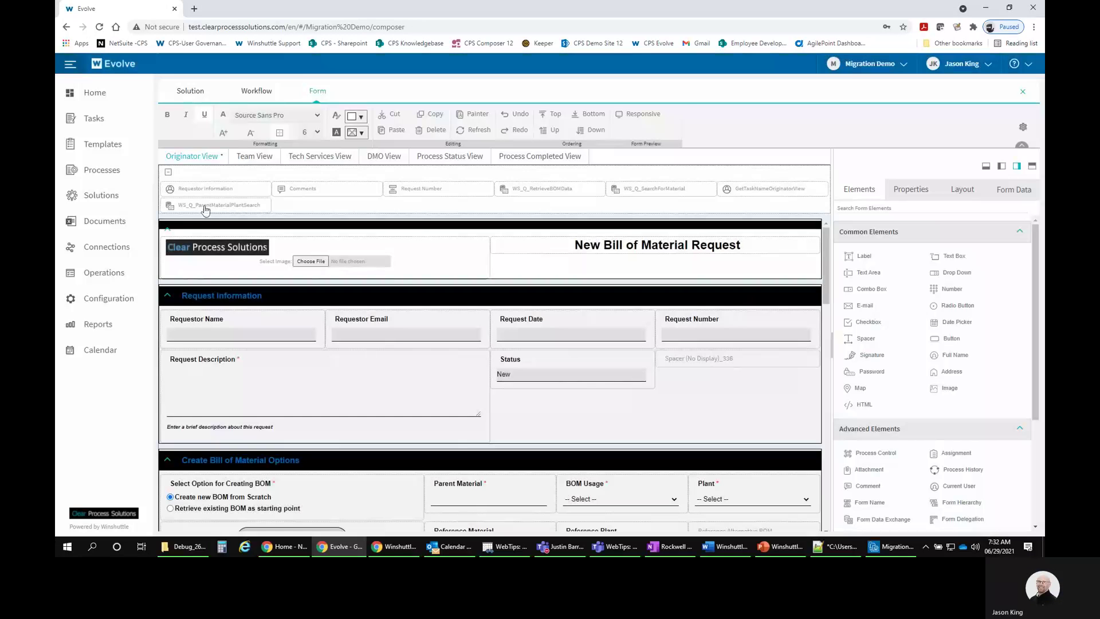
pyautogui.click(251, 156)
pyautogui.click(315, 158)
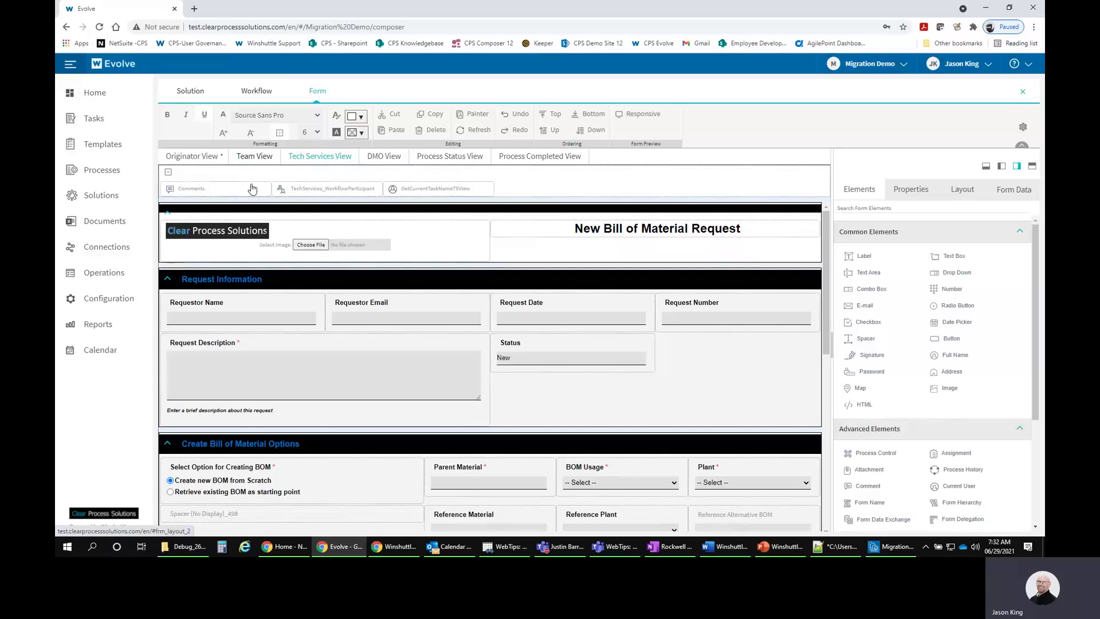
pyautogui.click(384, 160)
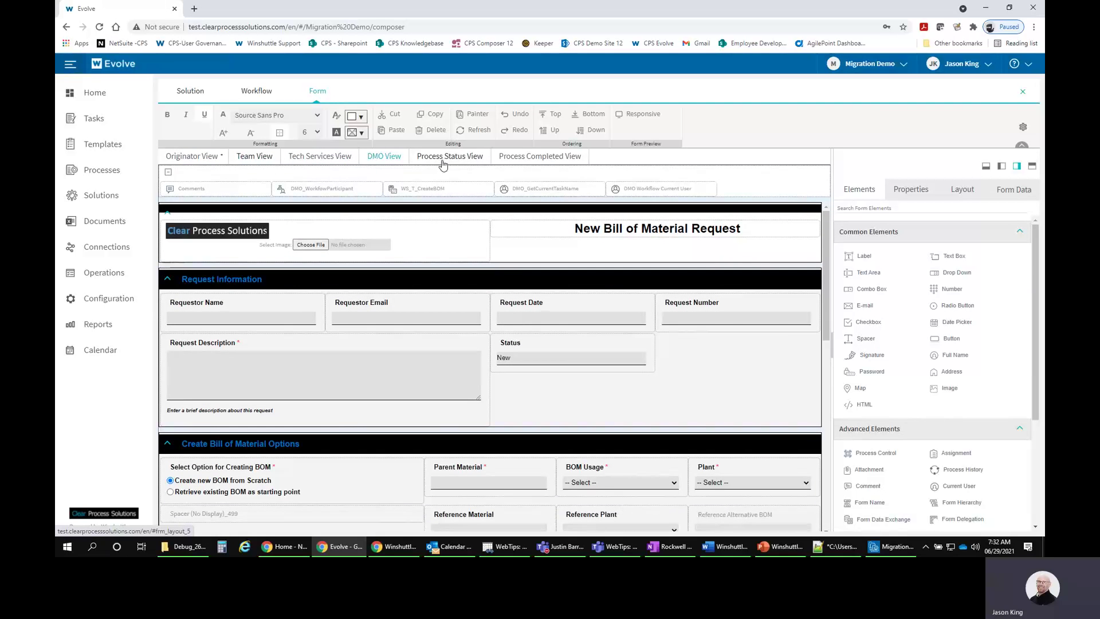
pyautogui.click(444, 161)
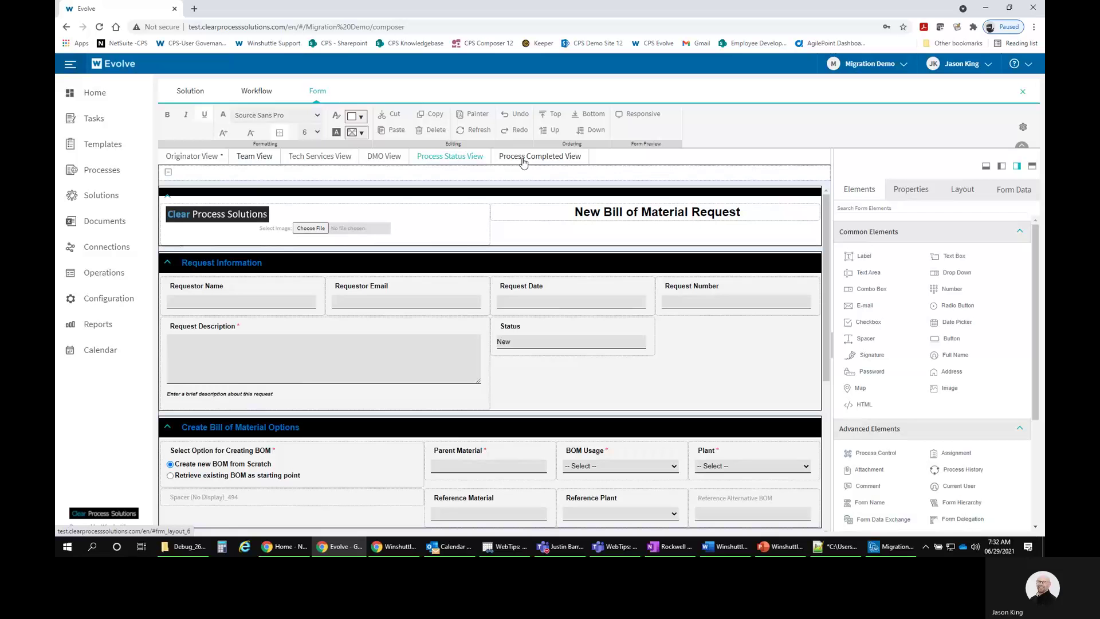
pyautogui.click(520, 160)
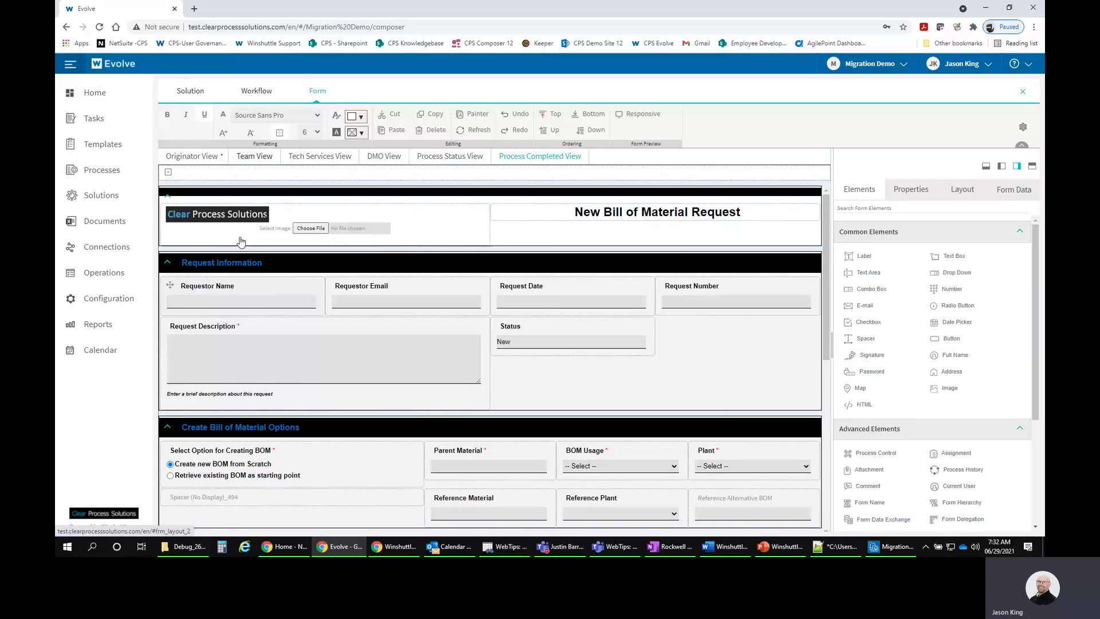
# On the solution summary, inspect the migrated transaction scripts, query scripts and solution fields
pyautogui.click(191, 92)
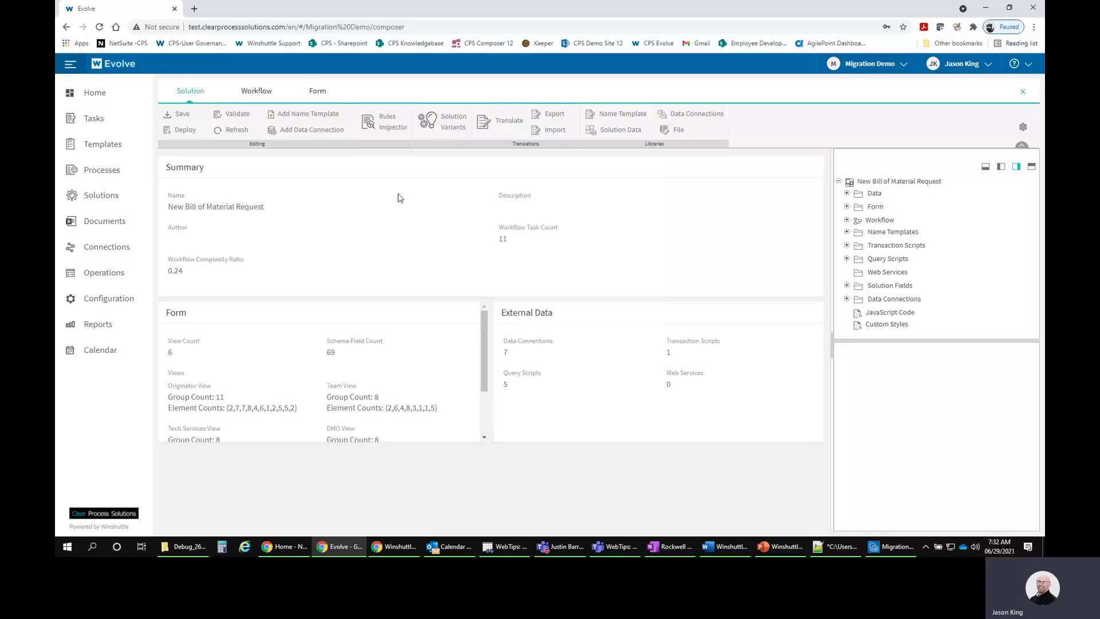
pyautogui.click(847, 246)
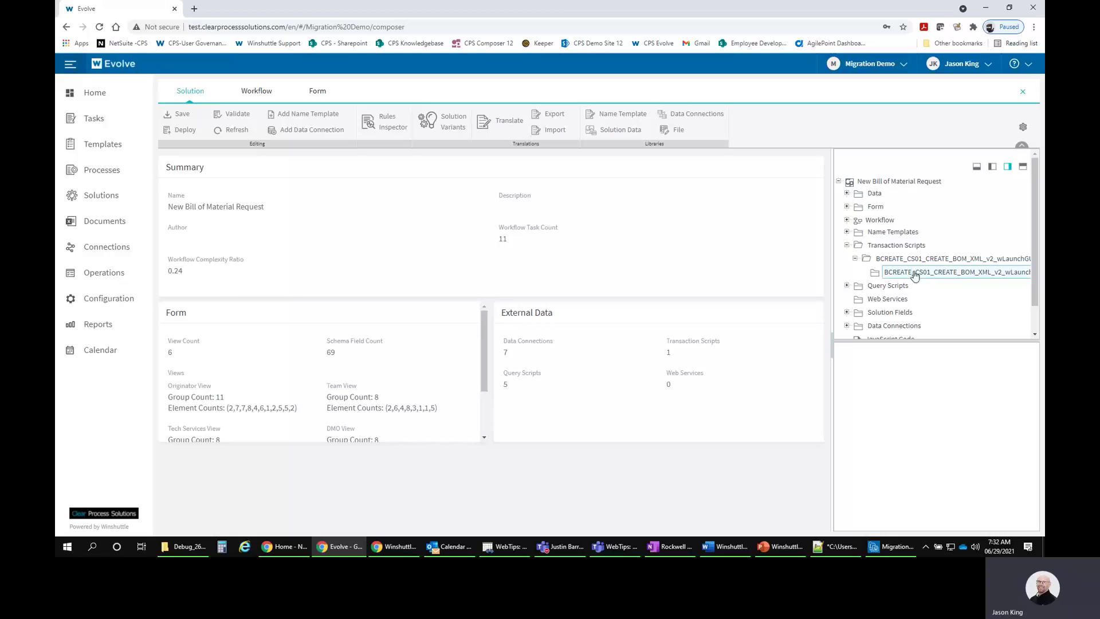
pyautogui.click(847, 286)
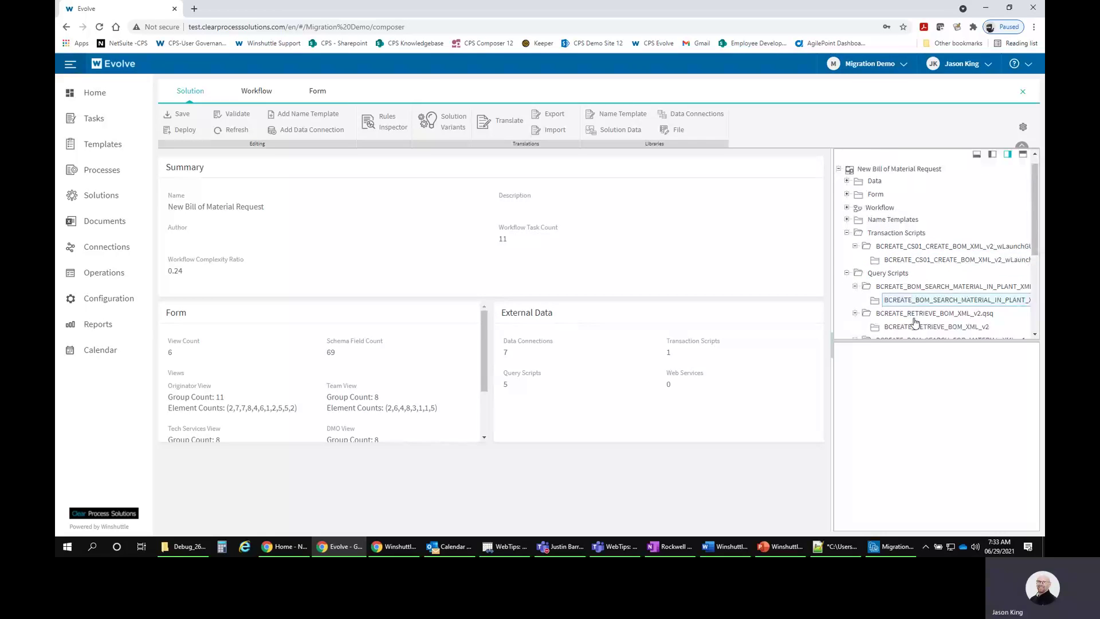
pyautogui.scroll(-3, 913, 309)
pyautogui.scroll(-1, 904, 231)
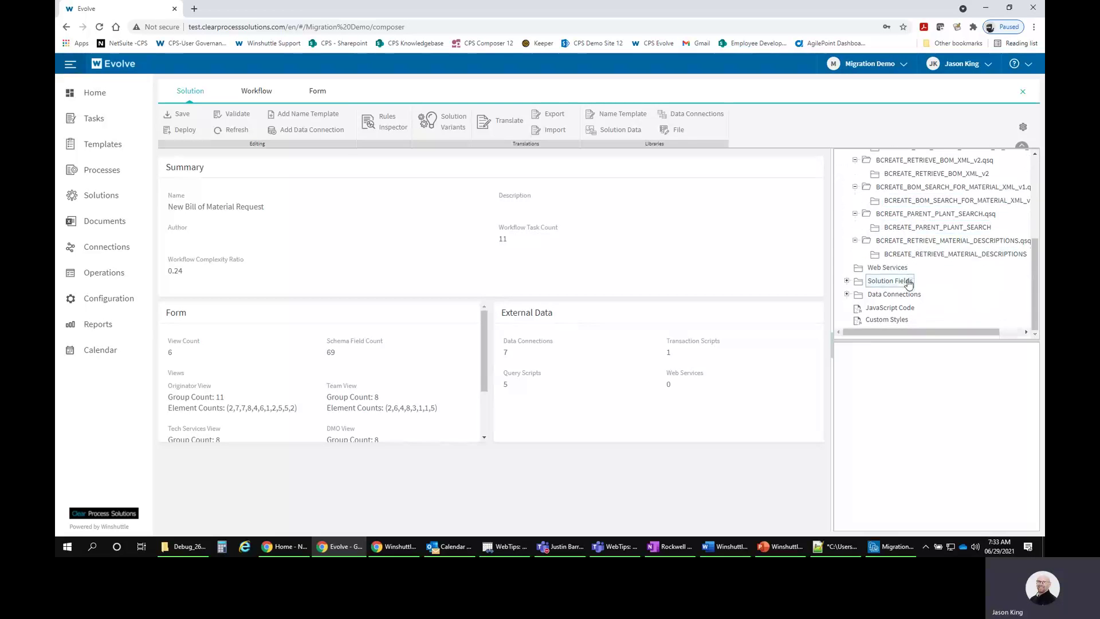
pyautogui.click(847, 281)
pyautogui.scroll(-5, 882, 275)
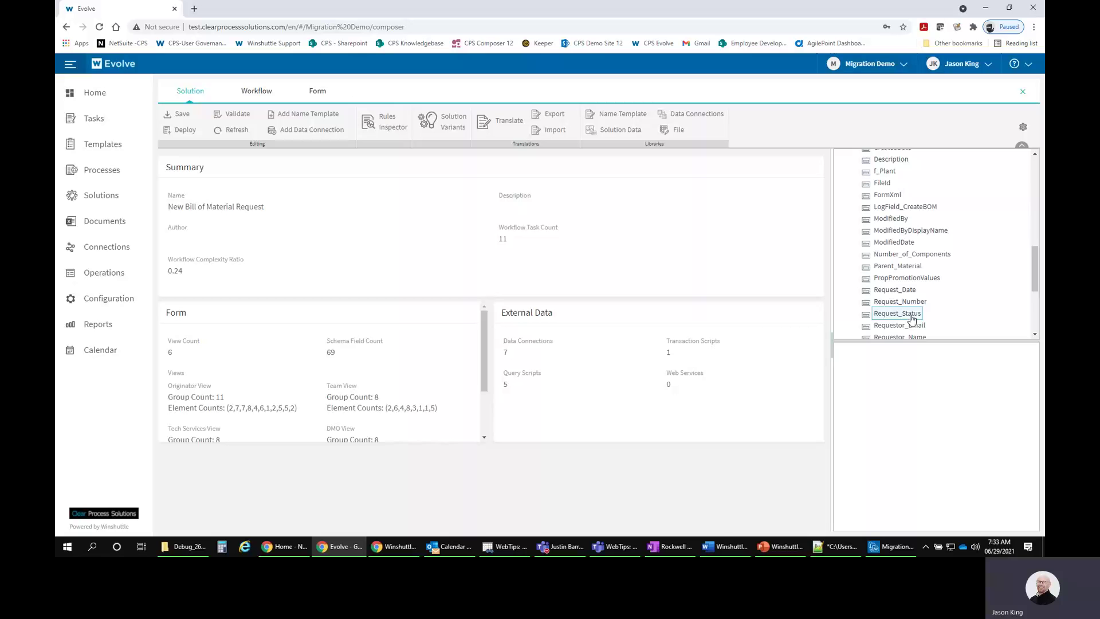
pyautogui.scroll(5, 944, 322)
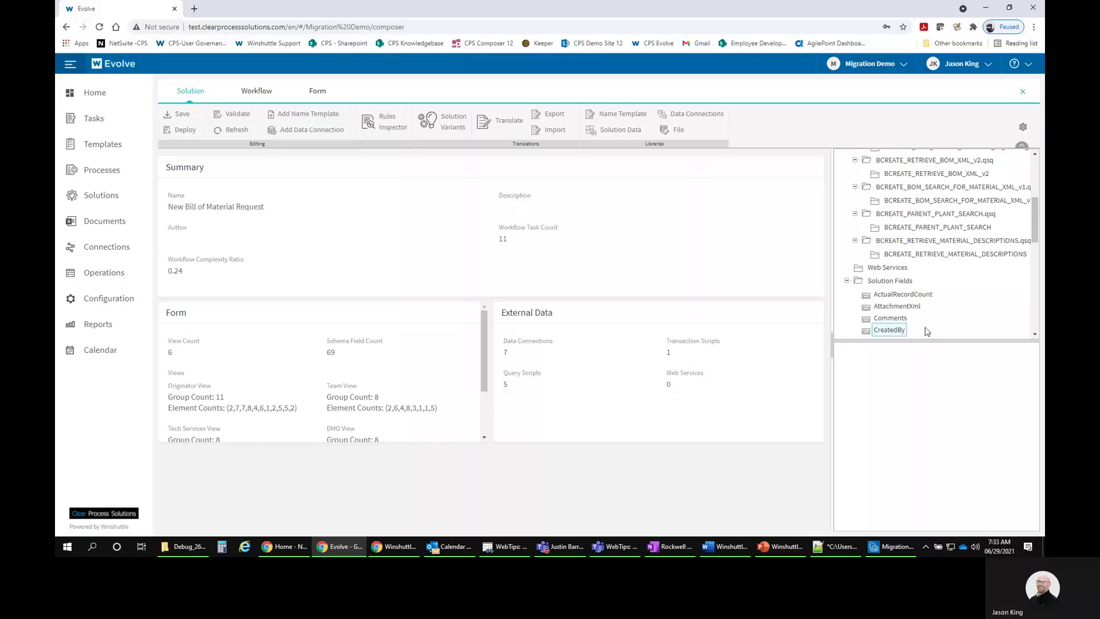
pyautogui.click(845, 281)
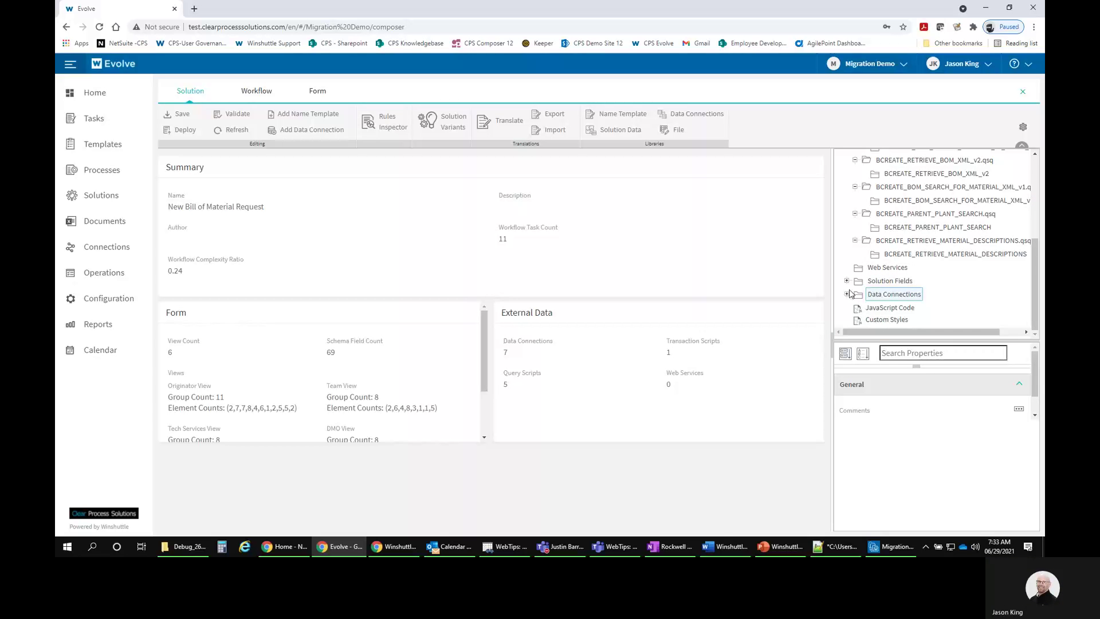
# View the JavaScript code without changes, collapse the script lists, and check the name templates
pyautogui.doubleClick(882, 312)
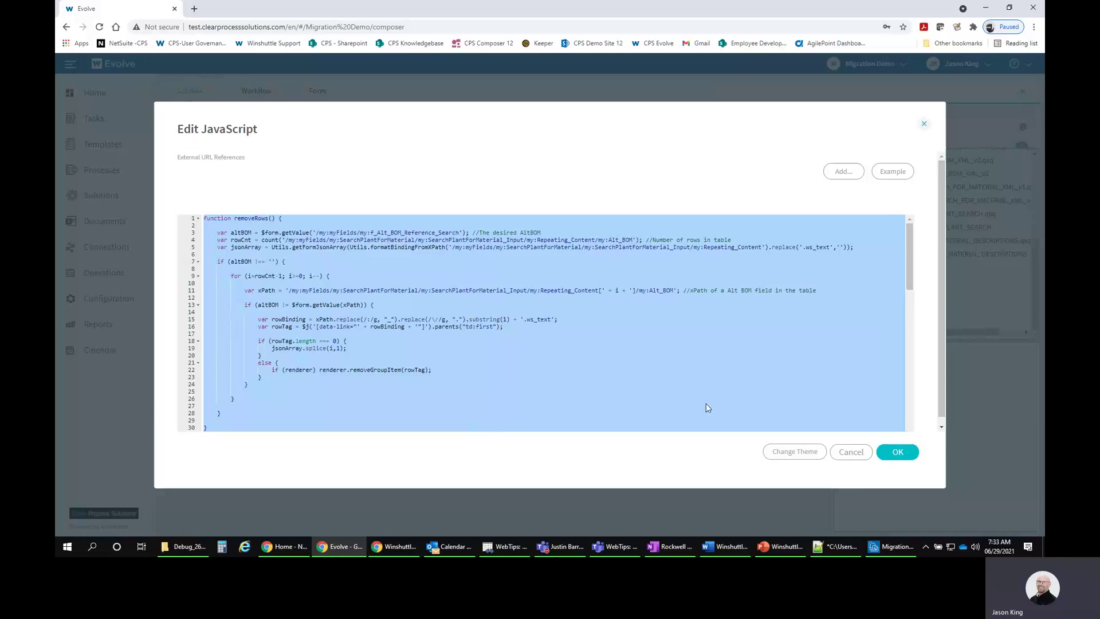
pyautogui.click(851, 452)
pyautogui.scroll(5, 893, 256)
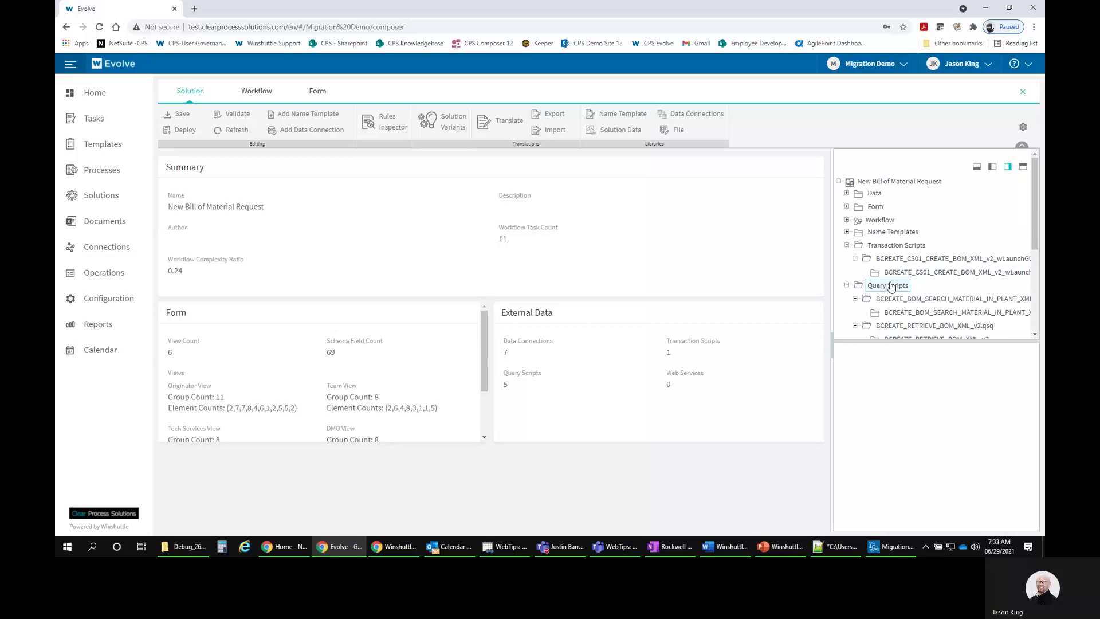
pyautogui.click(846, 247)
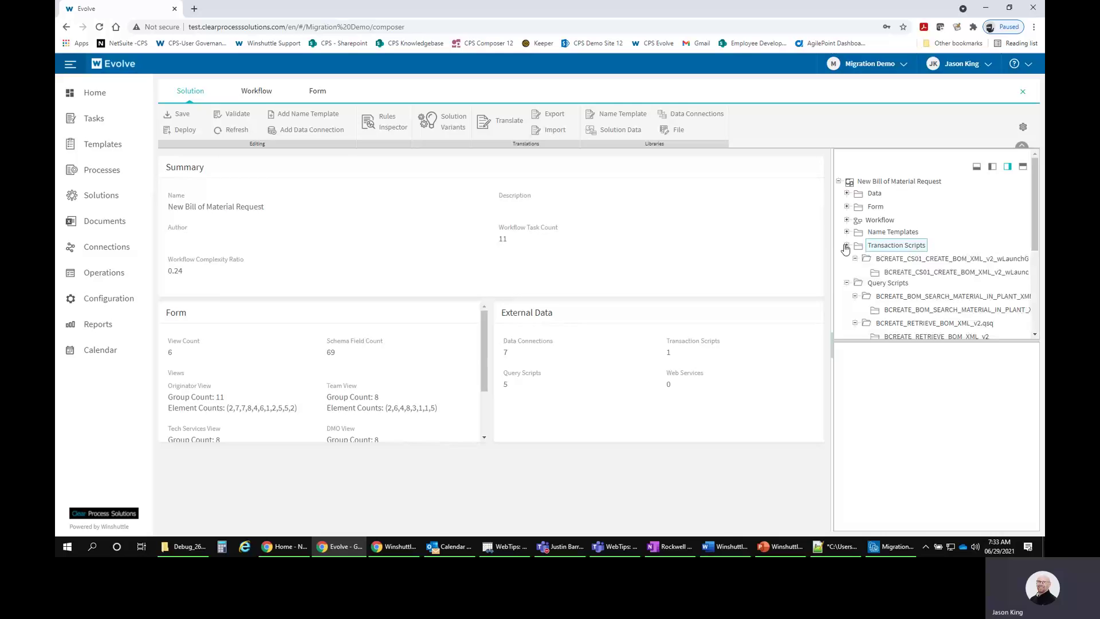
pyautogui.click(847, 259)
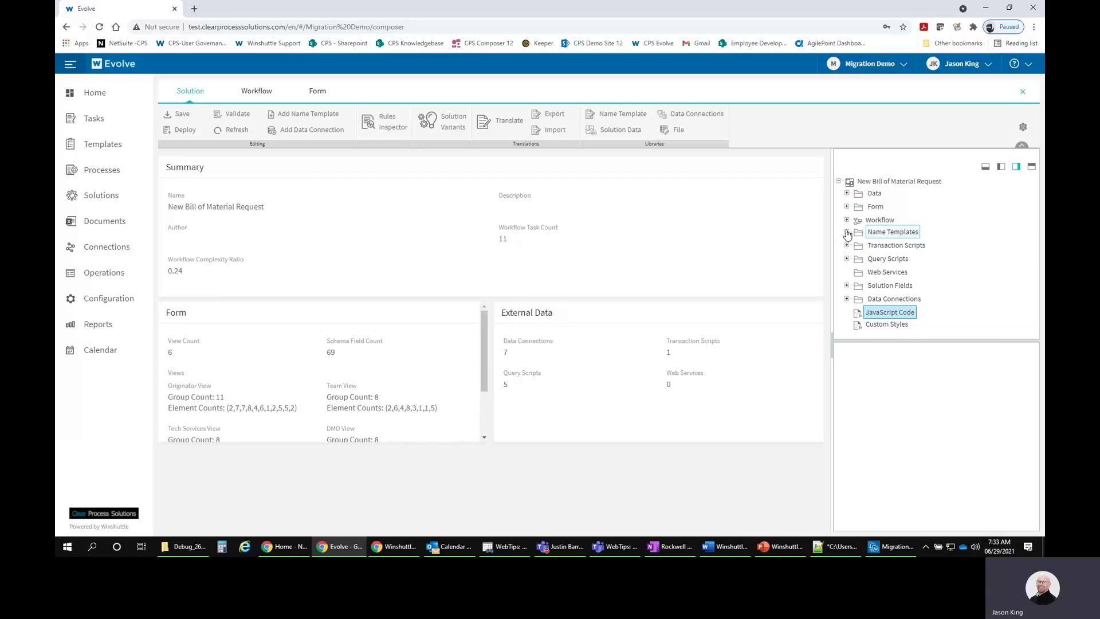
pyautogui.click(846, 232)
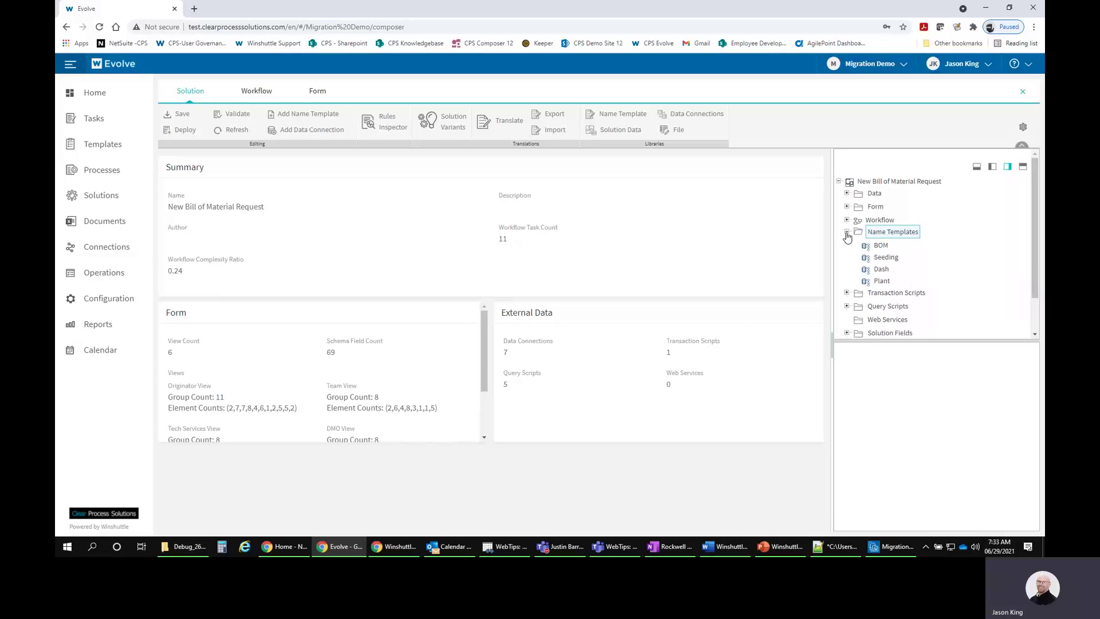
pyautogui.click(846, 233)
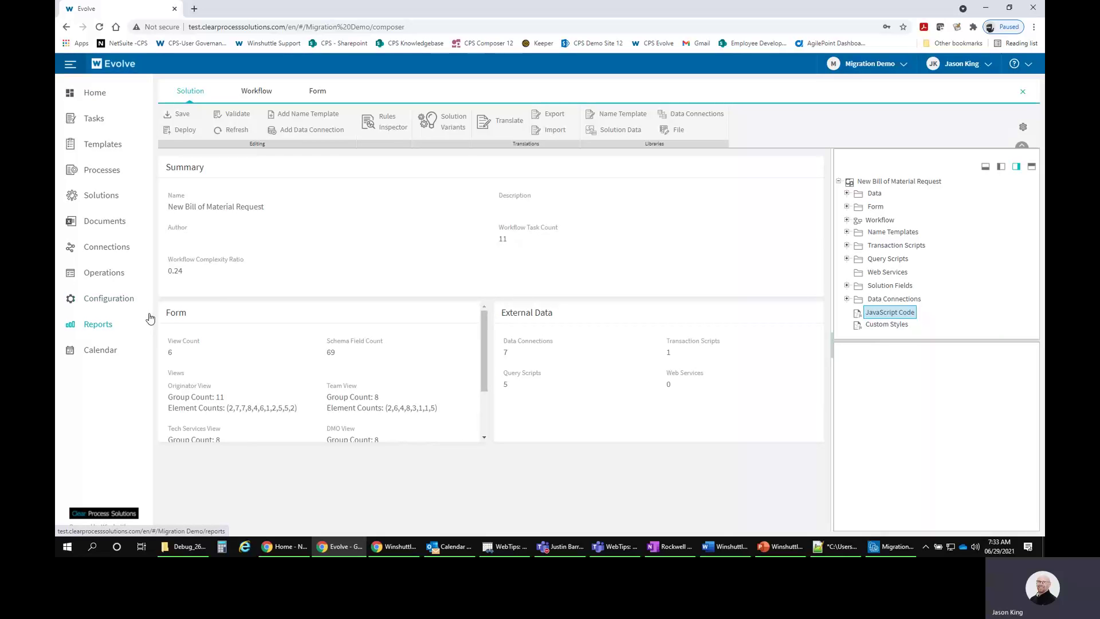
# Close the Migration Manager wizard to show New Bill of Material Request.wsslnc as Completed
pyautogui.click(890, 549)
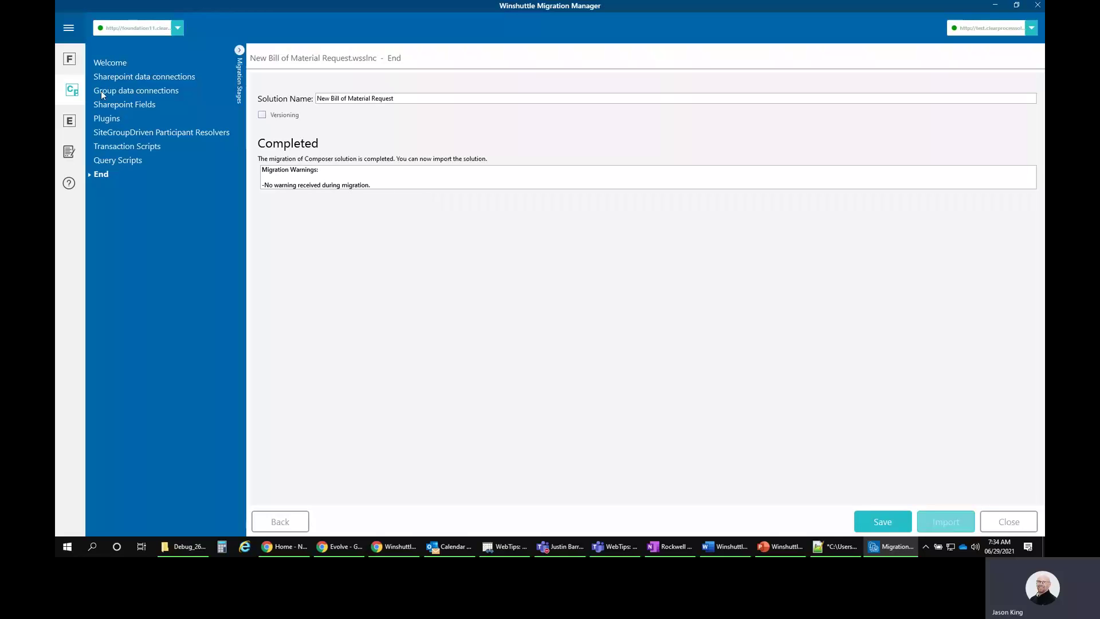
pyautogui.click(1017, 525)
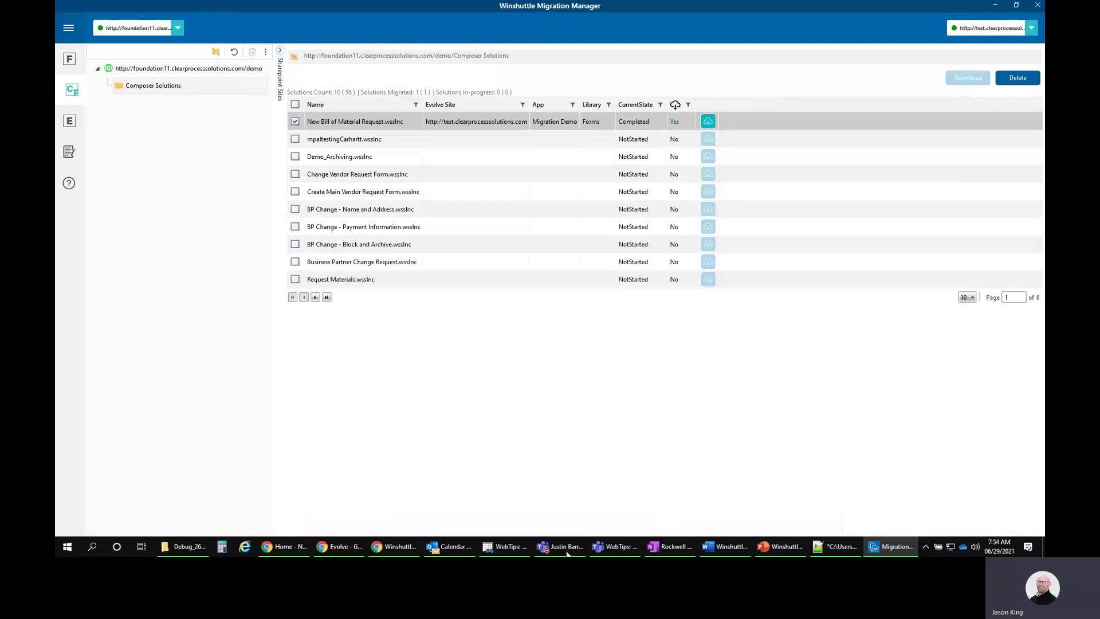
# Return to PowerPoint showing the Contact Our Team closing slide
pyautogui.click(780, 546)
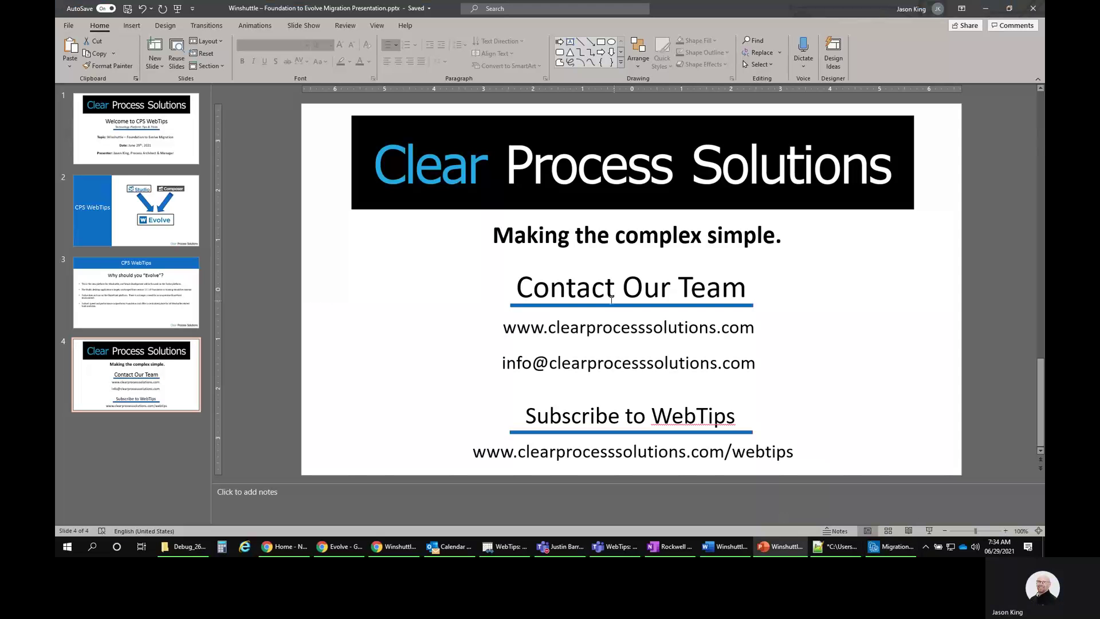